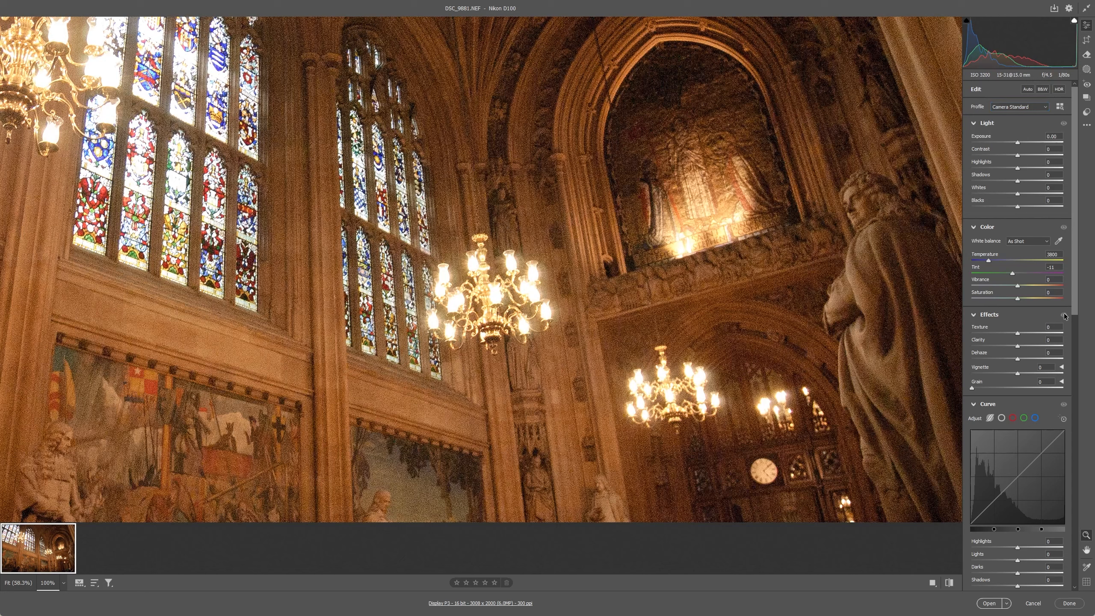
# Try manual color noise reduction at 0 and compare the noise in the full image and at 100%
pyautogui.scroll(-5, 1064, 316)
pyautogui.scroll(-3, 1065, 316)
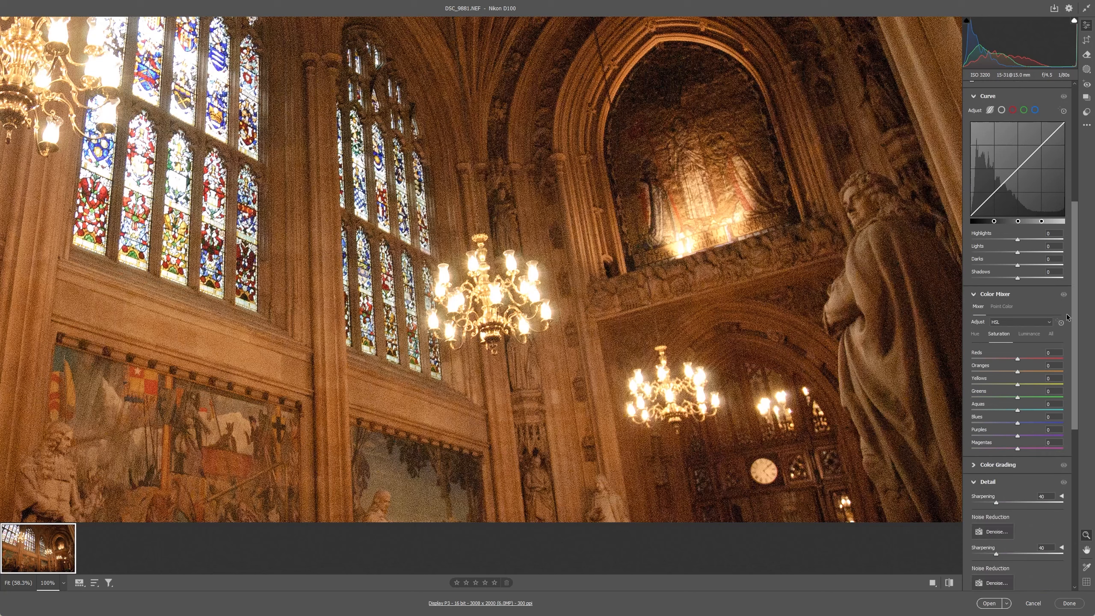
pyautogui.scroll(-1, 1066, 317)
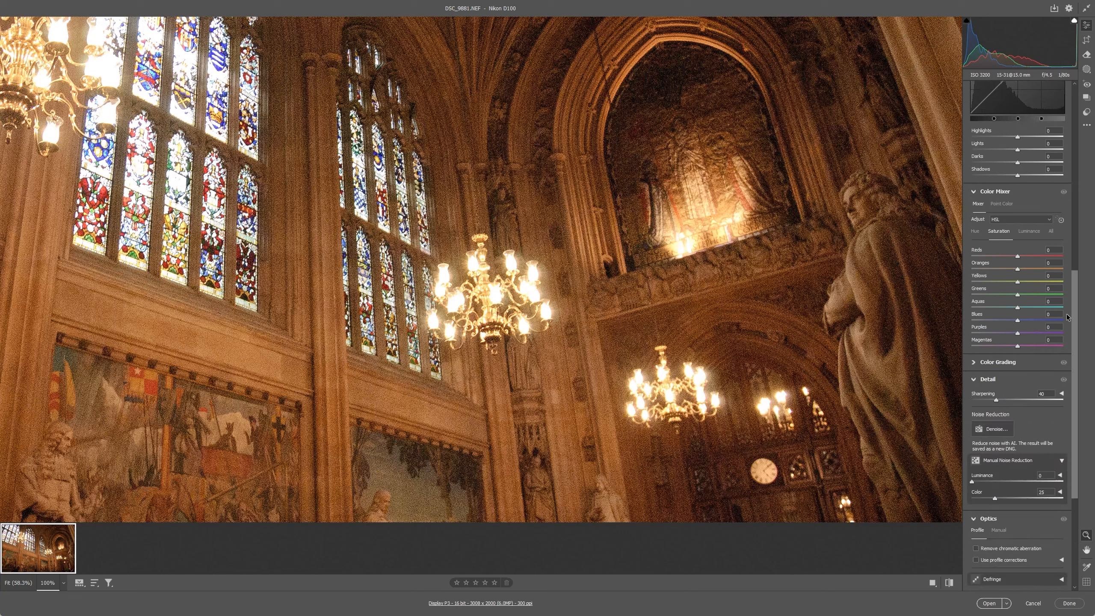
pyautogui.scroll(-2, 1067, 317)
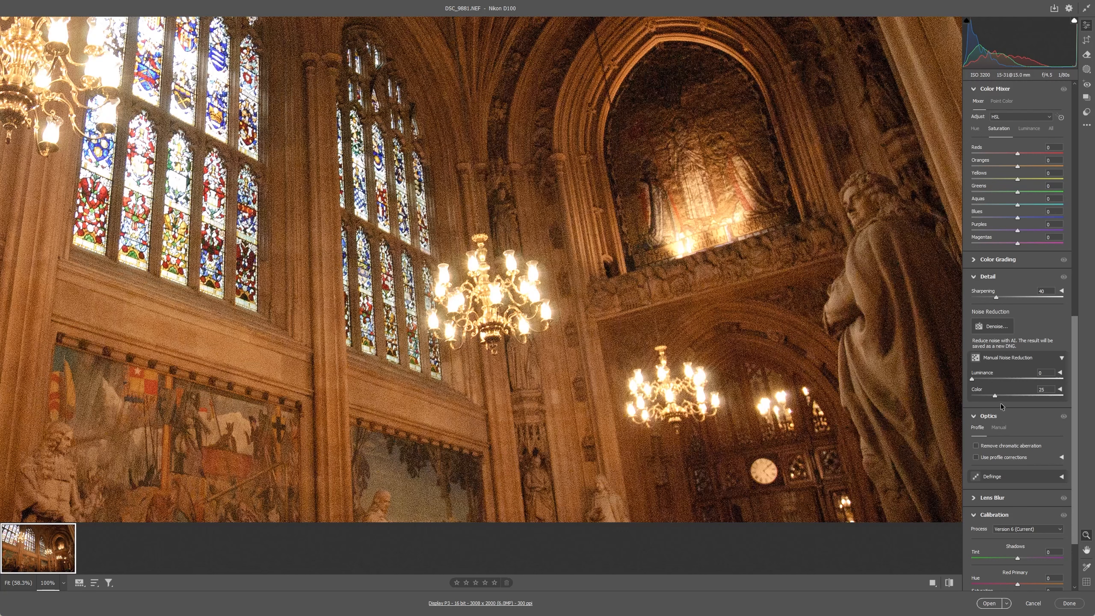
pyautogui.moveTo(994, 396); pyautogui.dragTo(946, 400)
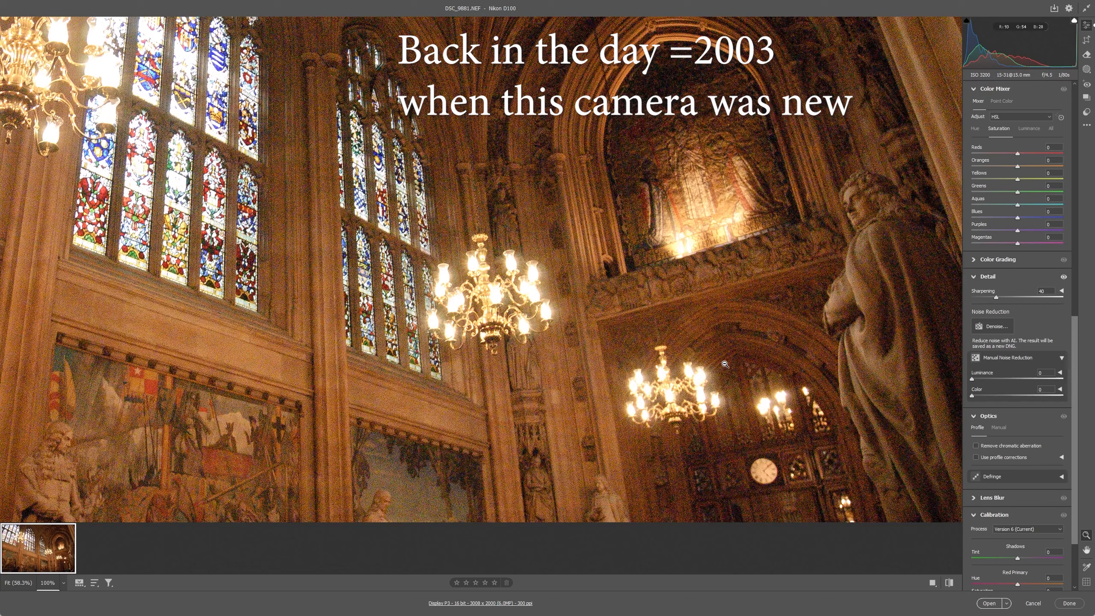
pyautogui.click(642, 291)
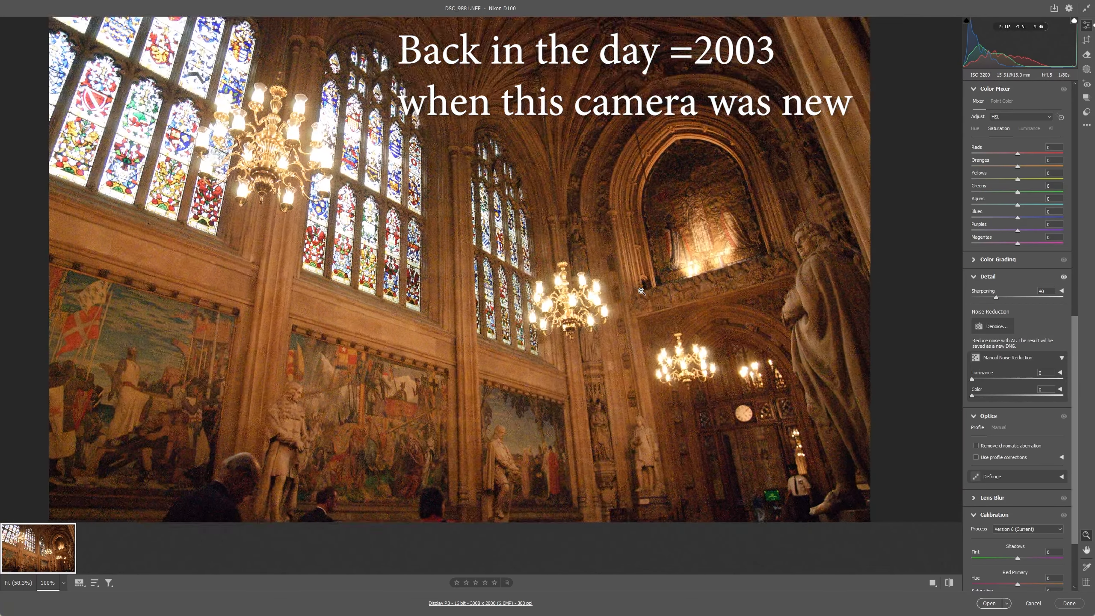
pyautogui.click(641, 291)
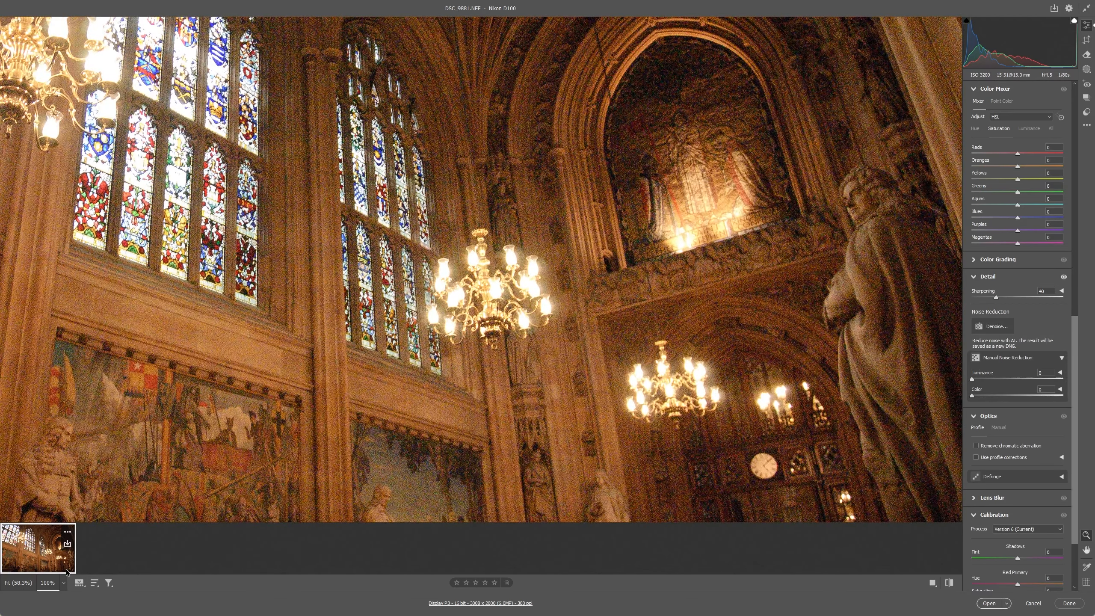
# Set the manual luminance noise reduction to 34, judging the altar and statue at 200% magnification
pyautogui.click(63, 582)
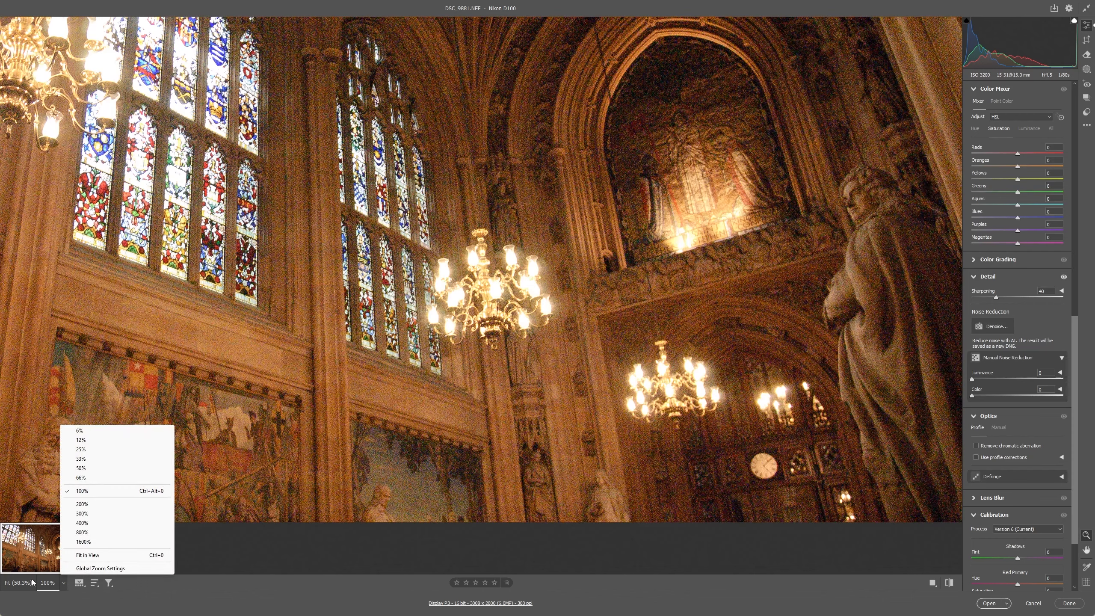
pyautogui.click(82, 504)
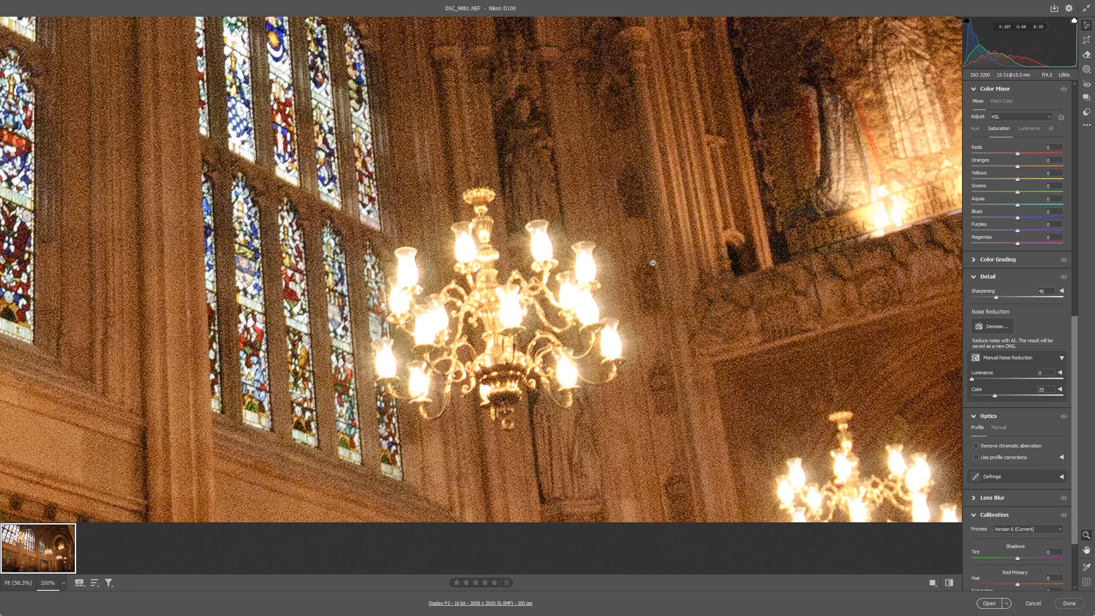
pyautogui.click(624, 236)
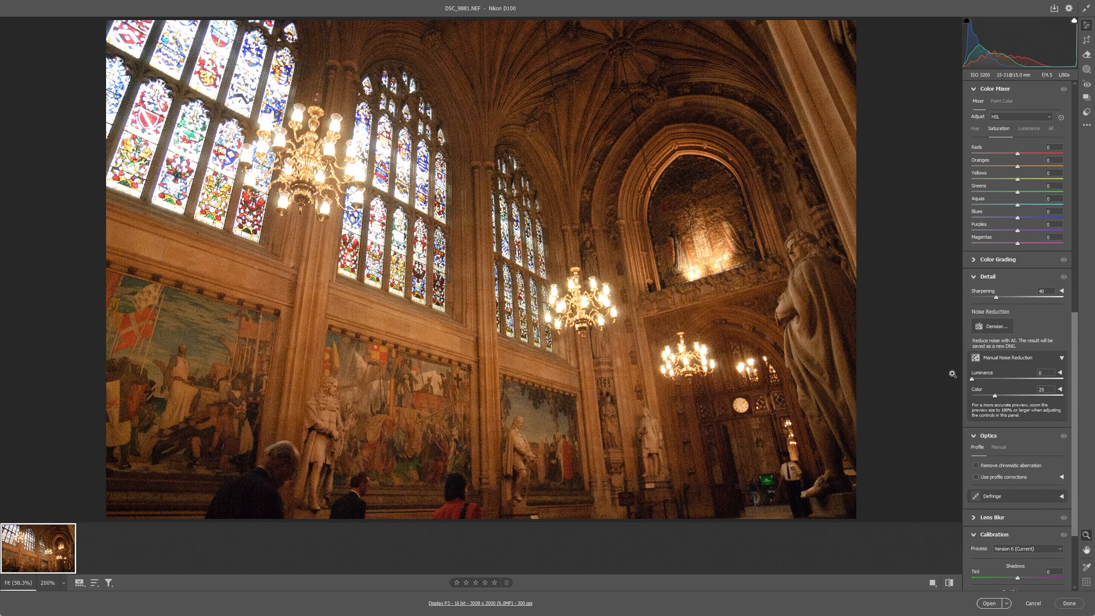
pyautogui.click(803, 242)
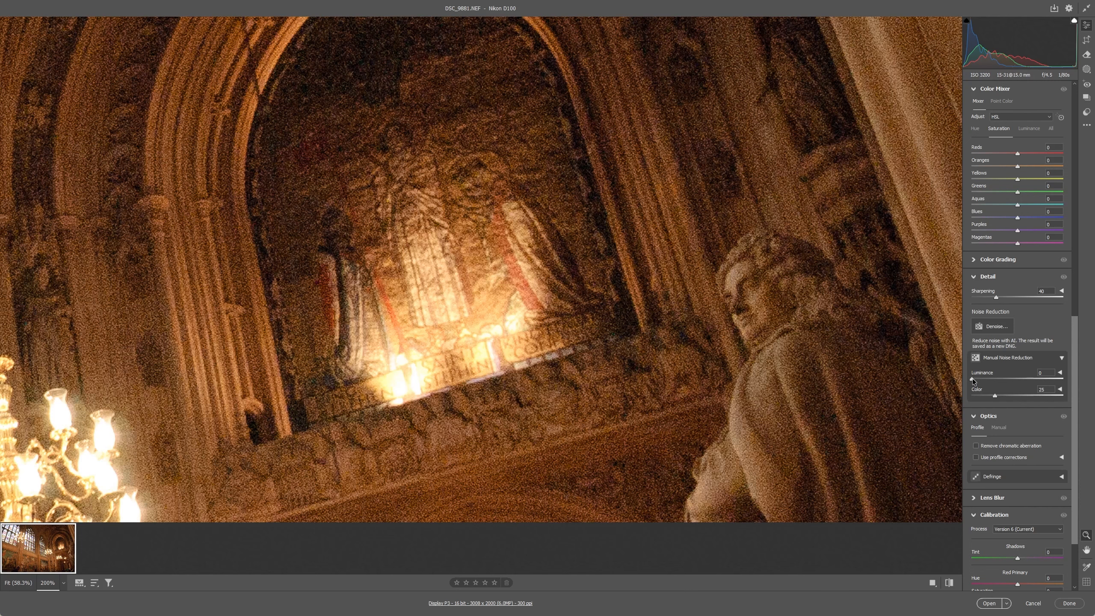
pyautogui.moveTo(972, 378); pyautogui.dragTo(983, 379)
pyautogui.moveTo(1030, 380)
pyautogui.mouseDown()
pyautogui.moveTo(1053, 382)
pyautogui.moveTo(1035, 380)
pyautogui.mouseUp()
pyautogui.moveTo(1004, 376); pyautogui.dragTo(1003, 377)
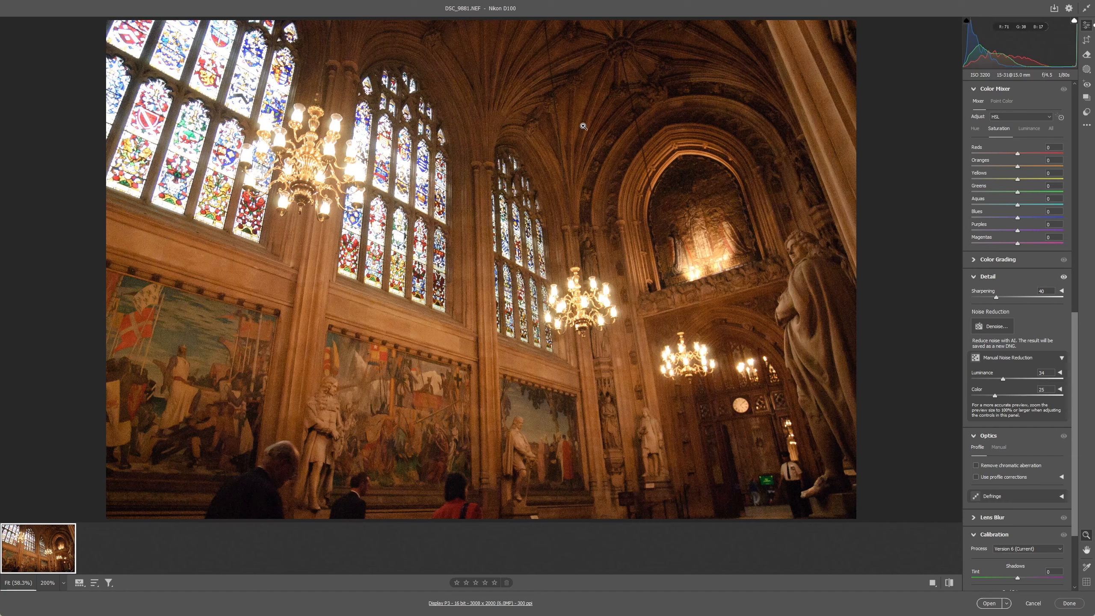
# Compare the vaulted ceiling's noise with luminance noise reduction turned down fully and returned to 34
pyautogui.click(570, 129)
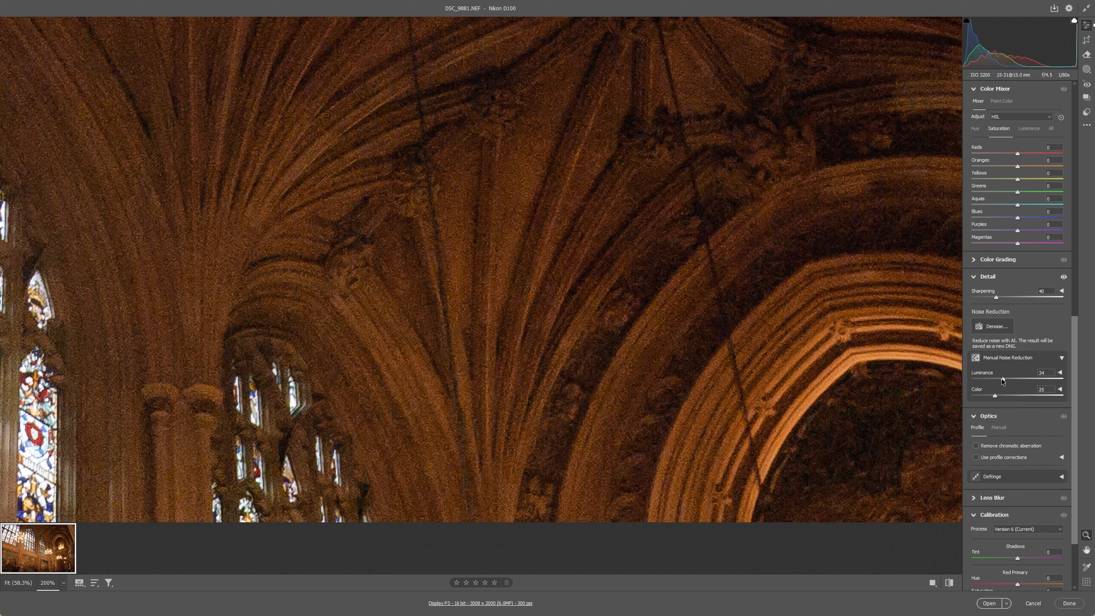
pyautogui.moveTo(1001, 378); pyautogui.dragTo(934, 380)
pyautogui.moveTo(982, 385); pyautogui.dragTo(988, 385)
pyautogui.click(570, 353)
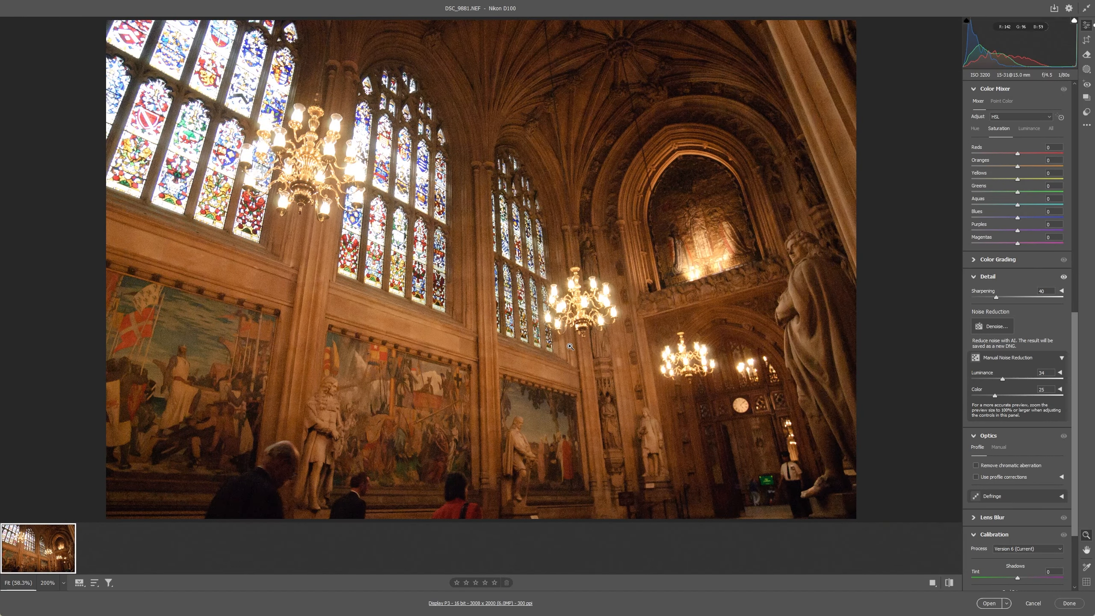
# Check the statue and the visitors in close-up, lower the luminance noise reduction and open the photo from the raw editor
pyautogui.click(794, 246)
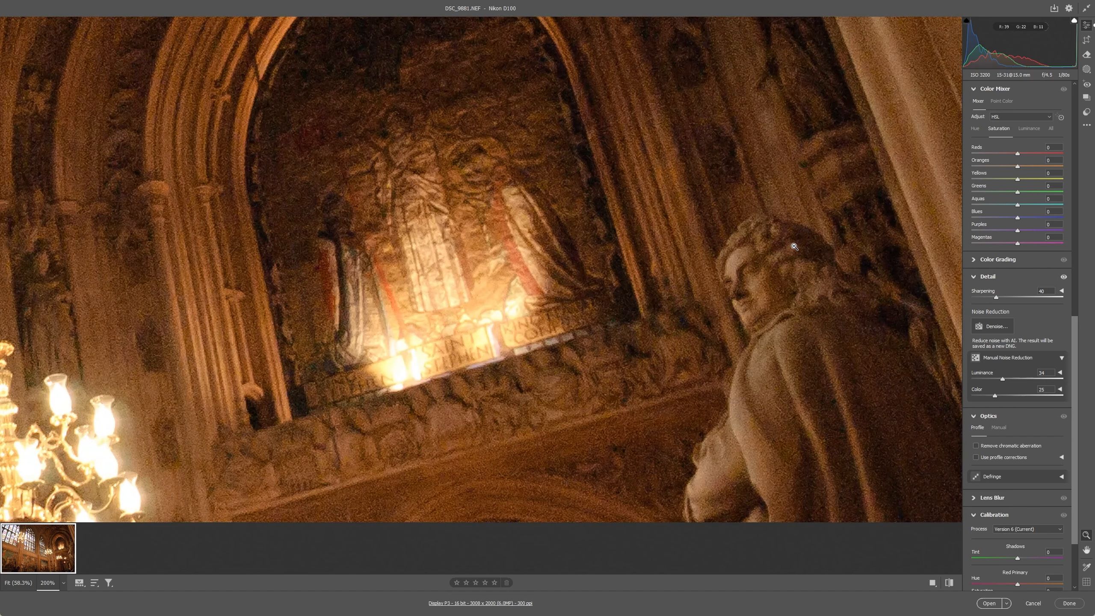
pyautogui.click(739, 263)
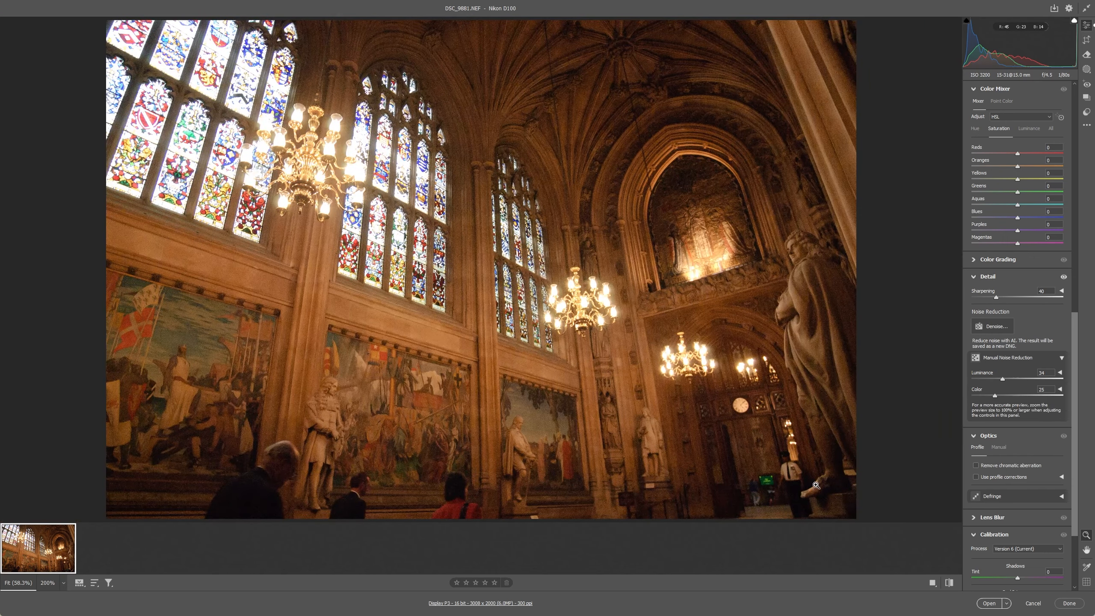
pyautogui.click(283, 455)
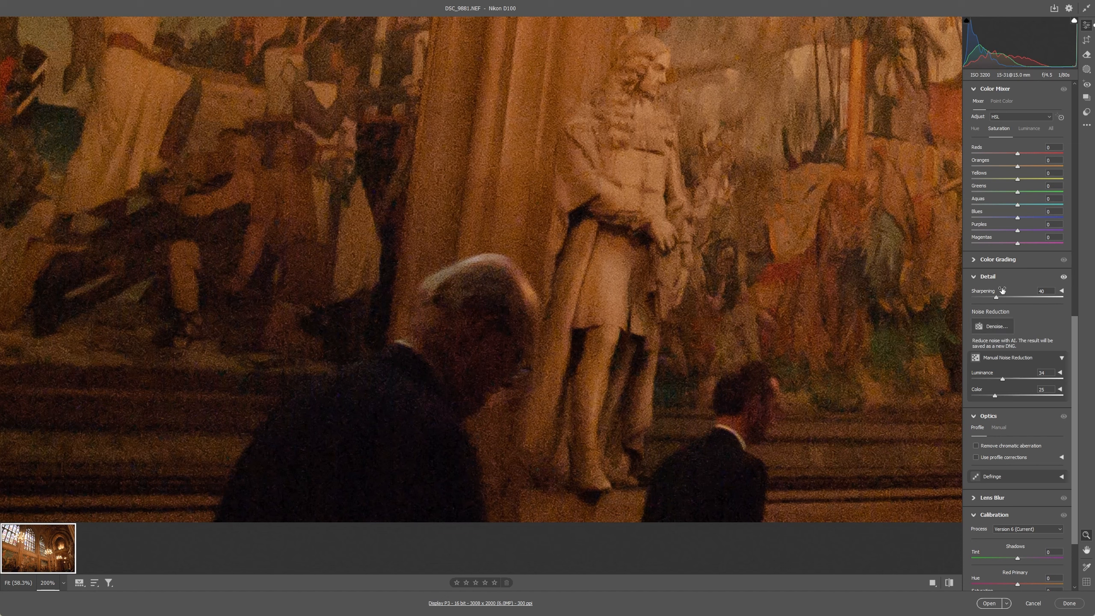
pyautogui.moveTo(1003, 379); pyautogui.dragTo(980, 379)
pyautogui.click(989, 603)
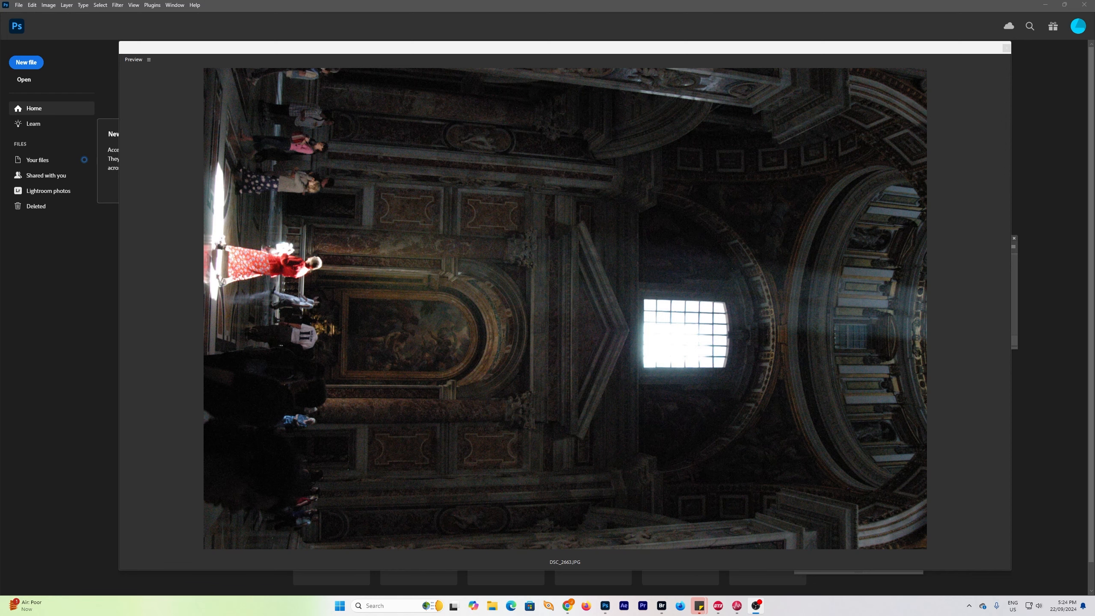
# Open DSC_2663.JPG from the Bridge preview in Photoshop and rotate its canvas 90° counterclockwise
pyautogui.moveTo(560, 302); pyautogui.dragTo(81, 260)
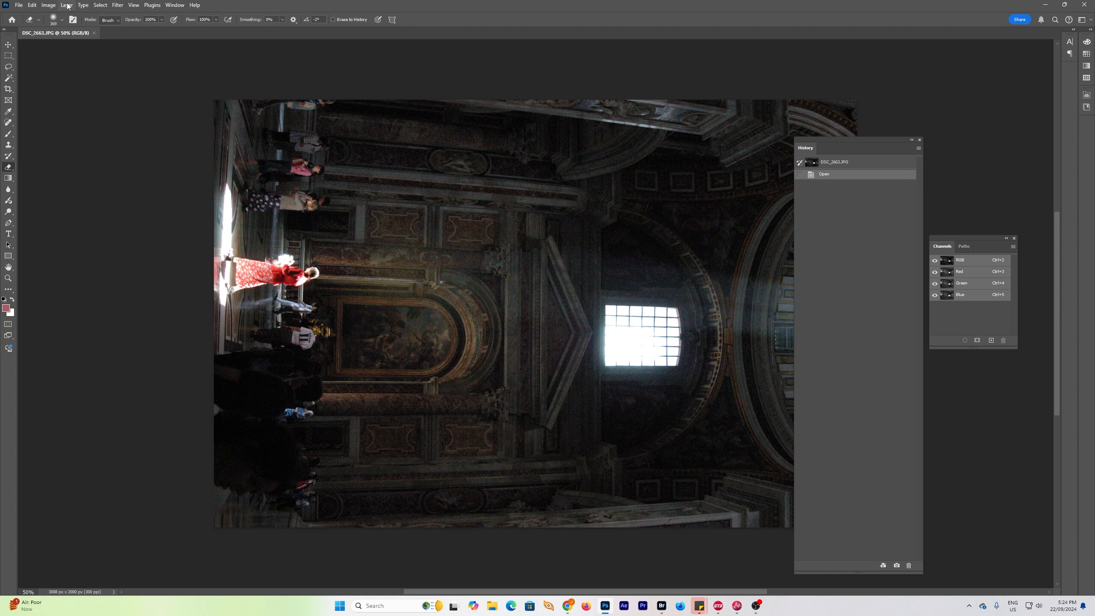
pyautogui.click(52, 6)
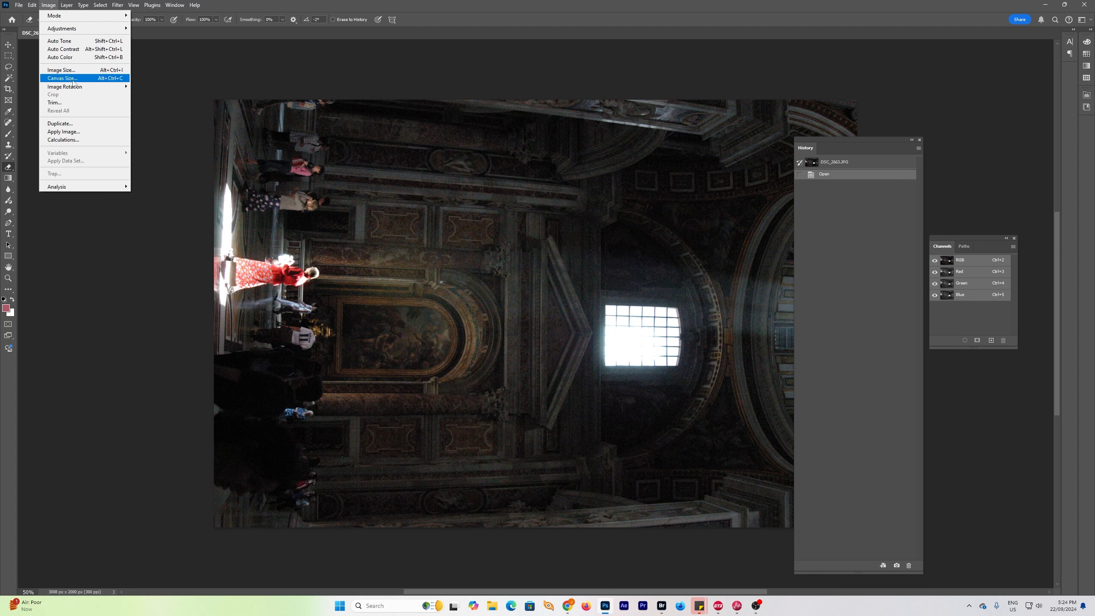
pyautogui.moveTo(76, 89)
pyautogui.click(155, 102)
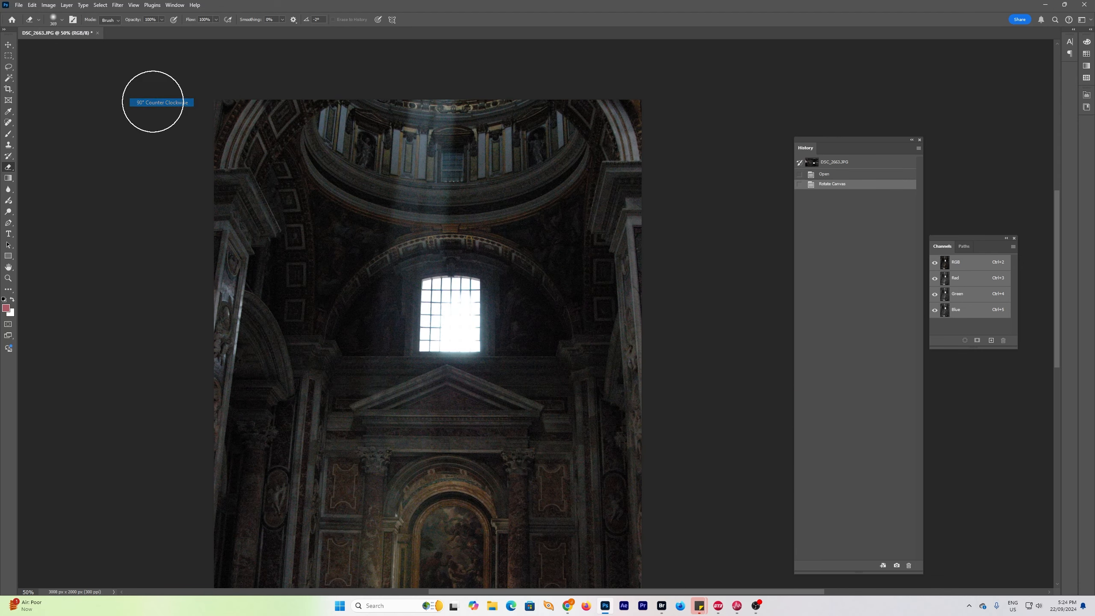
# Examine the noise in the dark stonework around the painted arch at 200% magnification
pyautogui.scroll(-5, 628, 276)
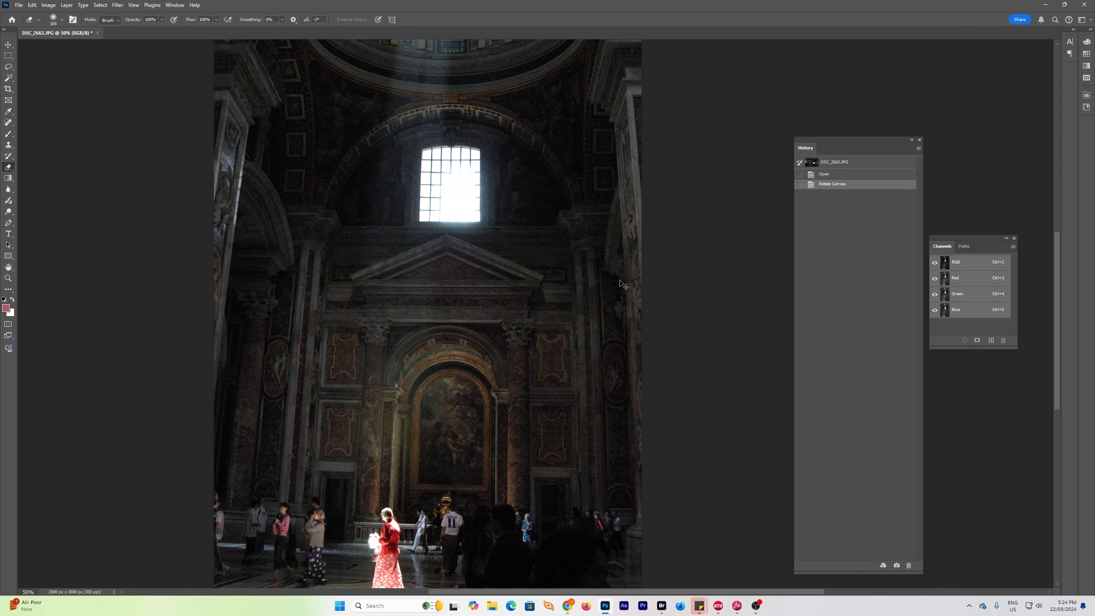
pyautogui.scroll(4, 619, 280)
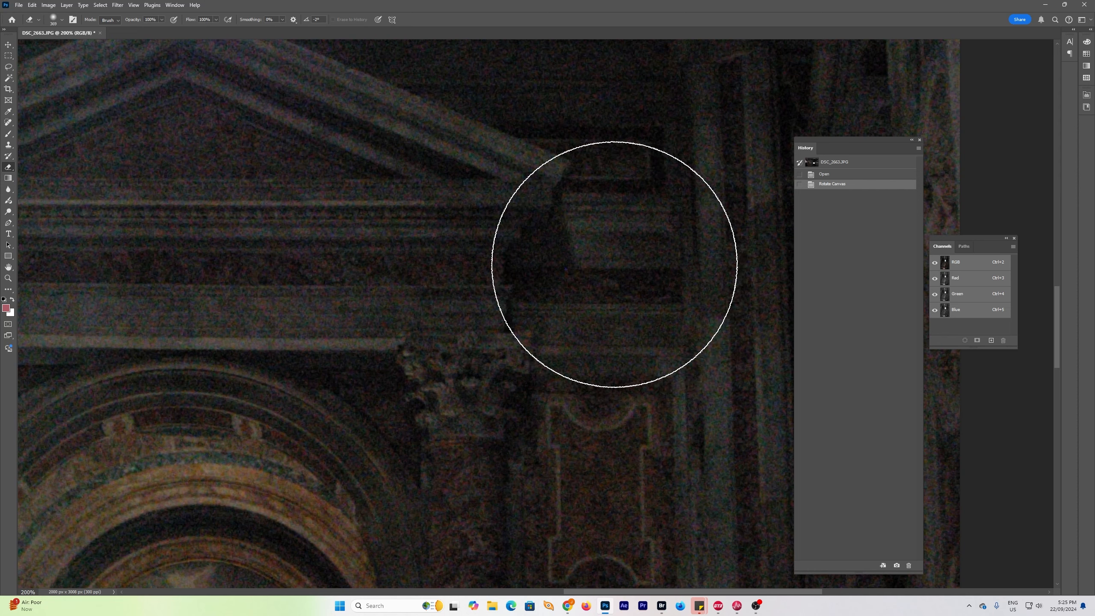
pyautogui.moveTo(744, 598)
pyautogui.moveTo(744, 594); pyautogui.dragTo(648, 593)
pyautogui.scroll(-2, 635, 511)
pyautogui.scroll(-3, 634, 505)
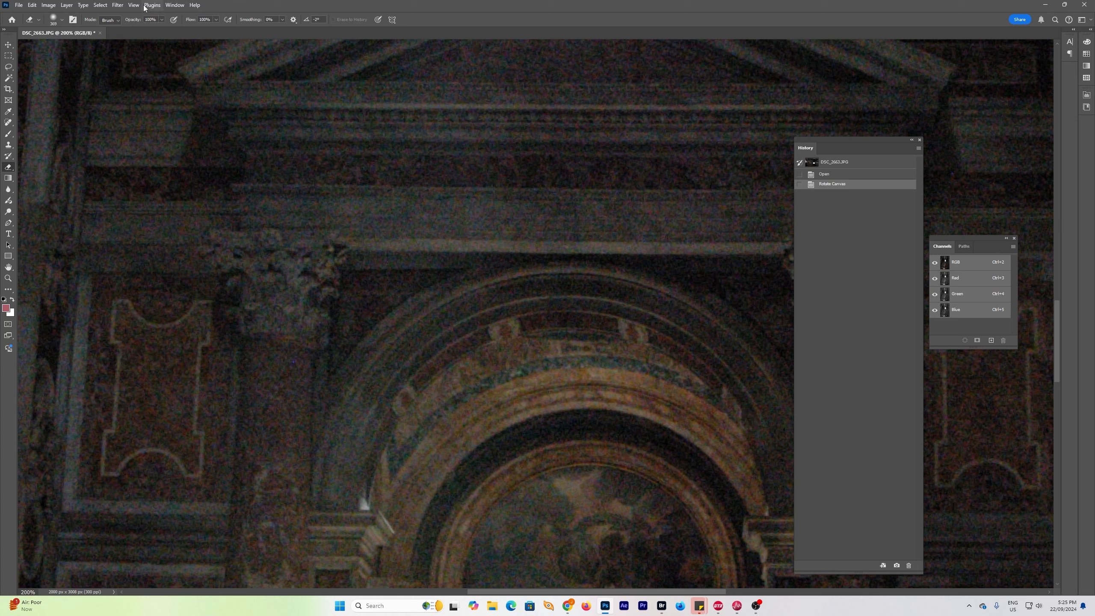
# Try the Reduce Noise filter on the photo, raising the color noise reduction and varying the detail preservation
pyautogui.click(115, 6)
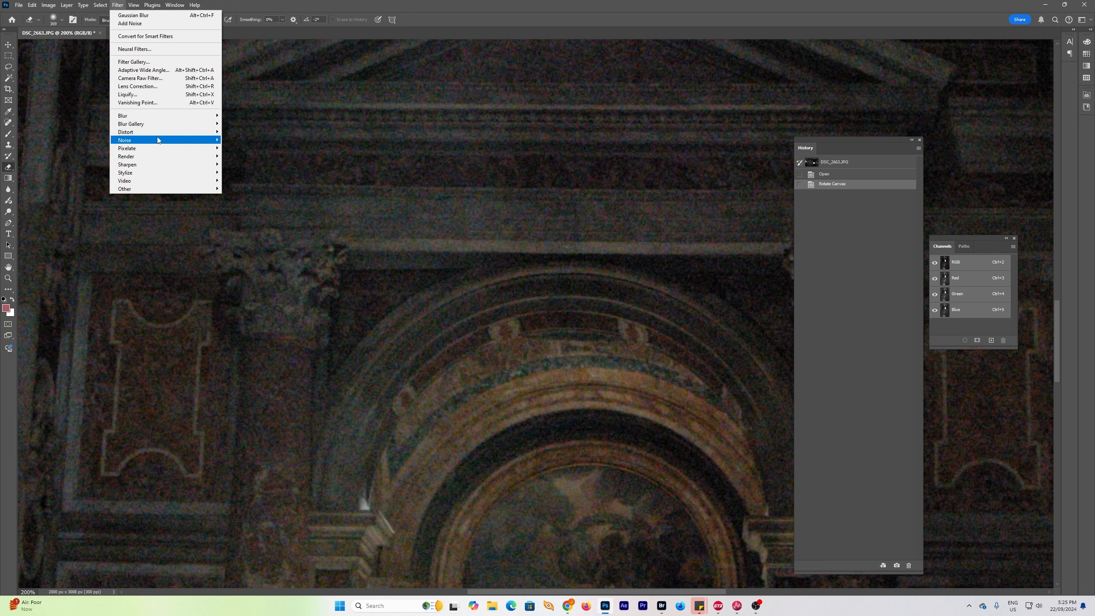
pyautogui.moveTo(159, 143)
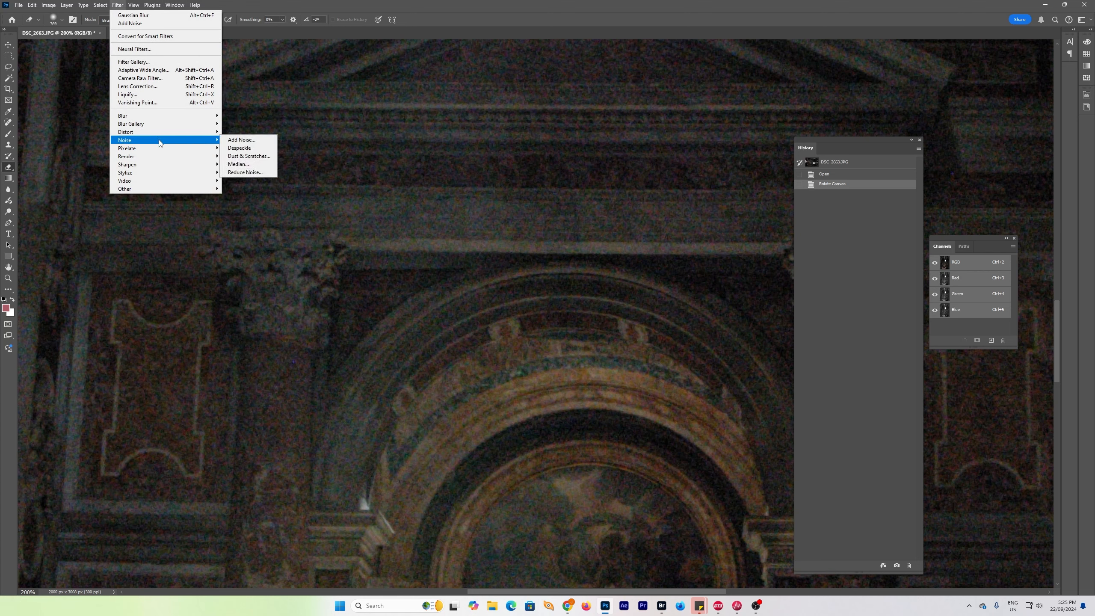
pyautogui.click(244, 172)
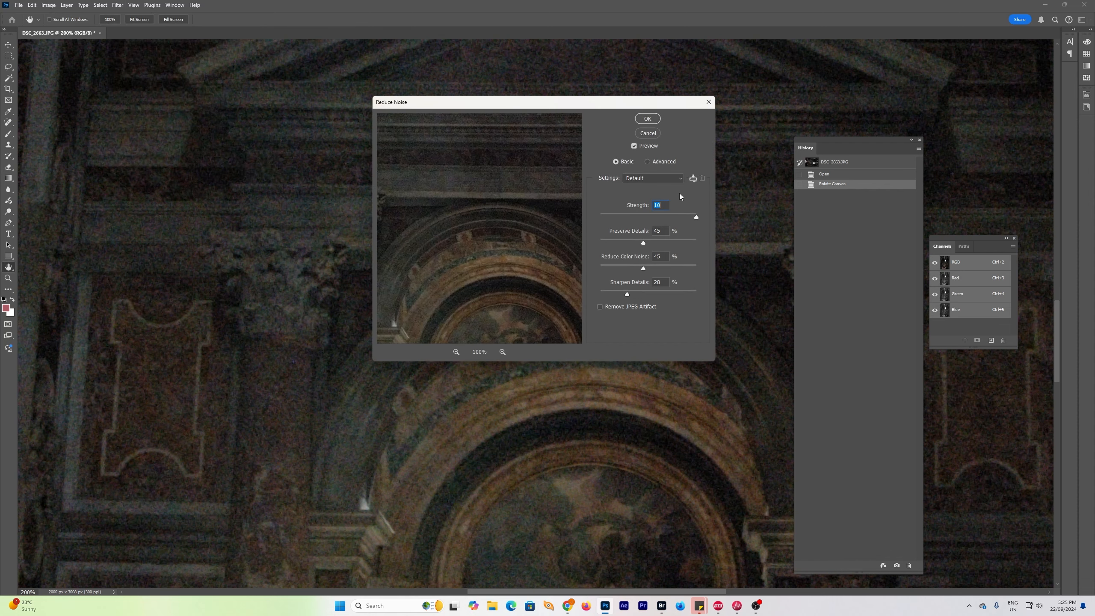
pyautogui.moveTo(559, 102); pyautogui.dragTo(889, 101)
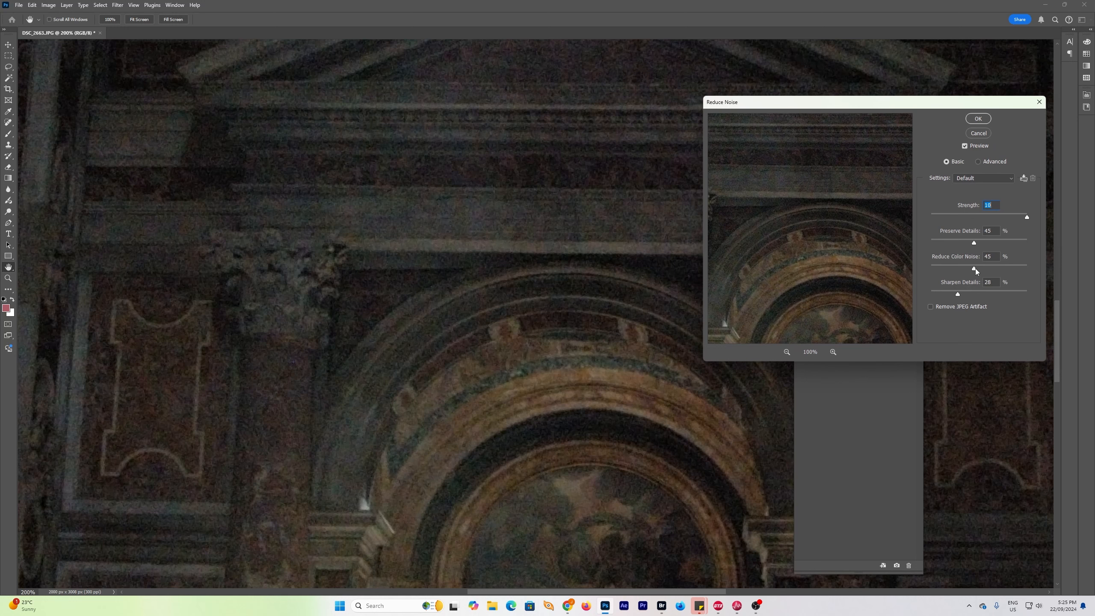
pyautogui.moveTo(975, 268); pyautogui.dragTo(988, 269)
pyautogui.moveTo(1003, 269); pyautogui.dragTo(986, 269)
pyautogui.moveTo(975, 245); pyautogui.dragTo(951, 245)
pyautogui.hotkey('shift', 'Tab')
pyautogui.click(1028, 242)
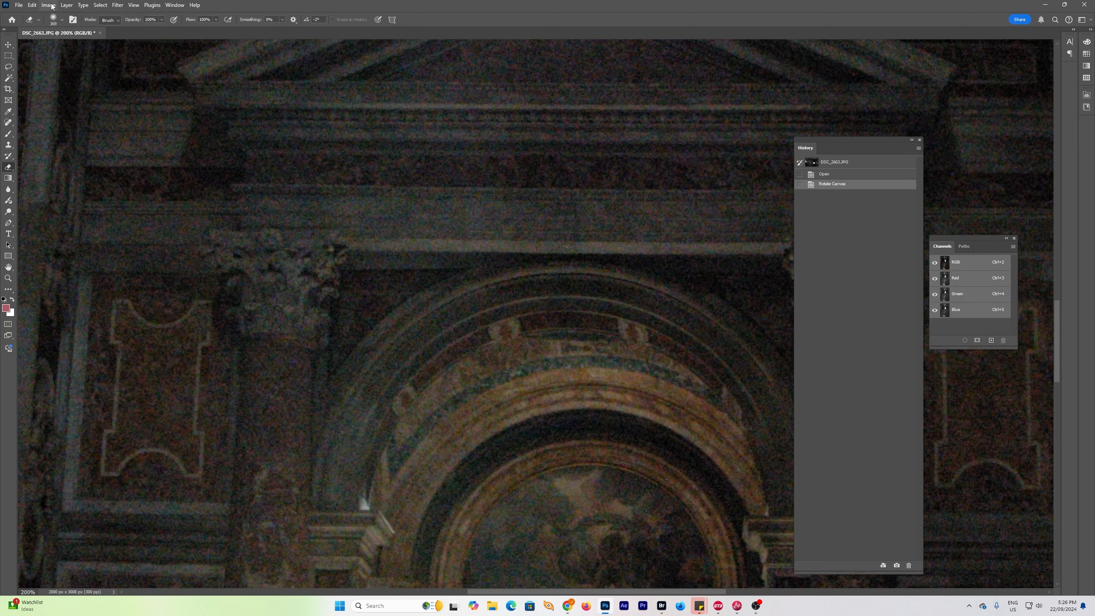
# Convert the image from RGB to Lab Color mode
pyautogui.click(51, 6)
pyautogui.moveTo(55, 16)
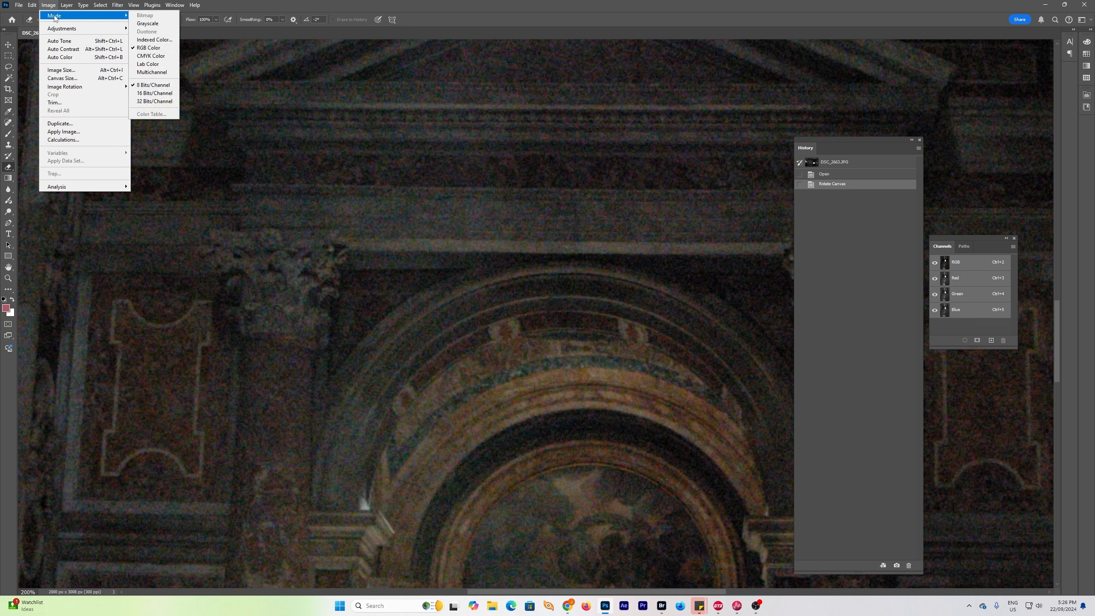
pyautogui.click(147, 63)
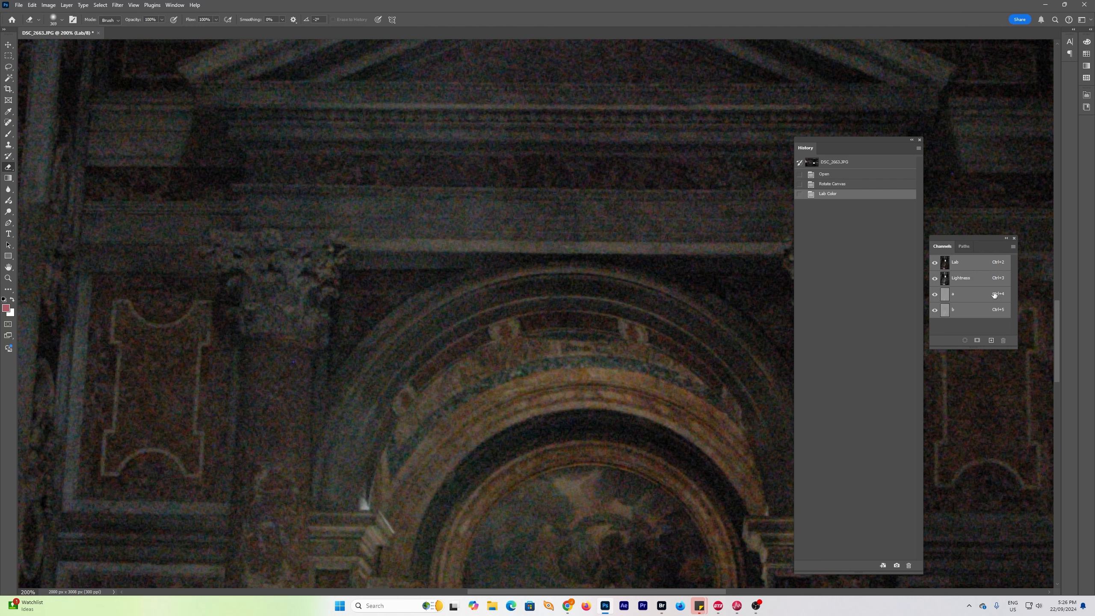
# Inspect the Lightness, a and b channels one at a time for noise
pyautogui.click(980, 280)
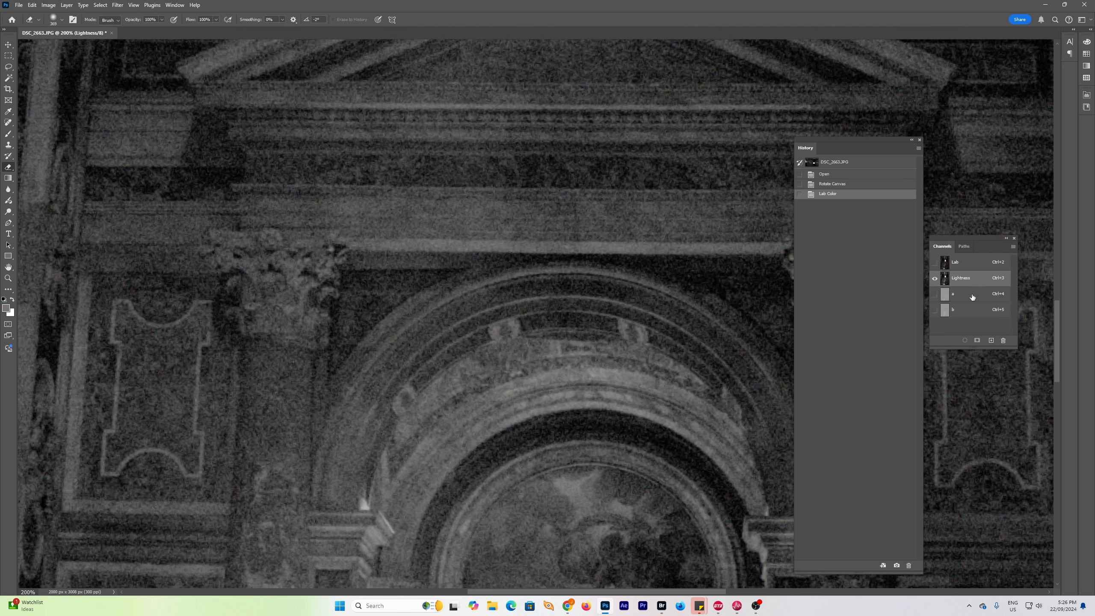
pyautogui.click(973, 297)
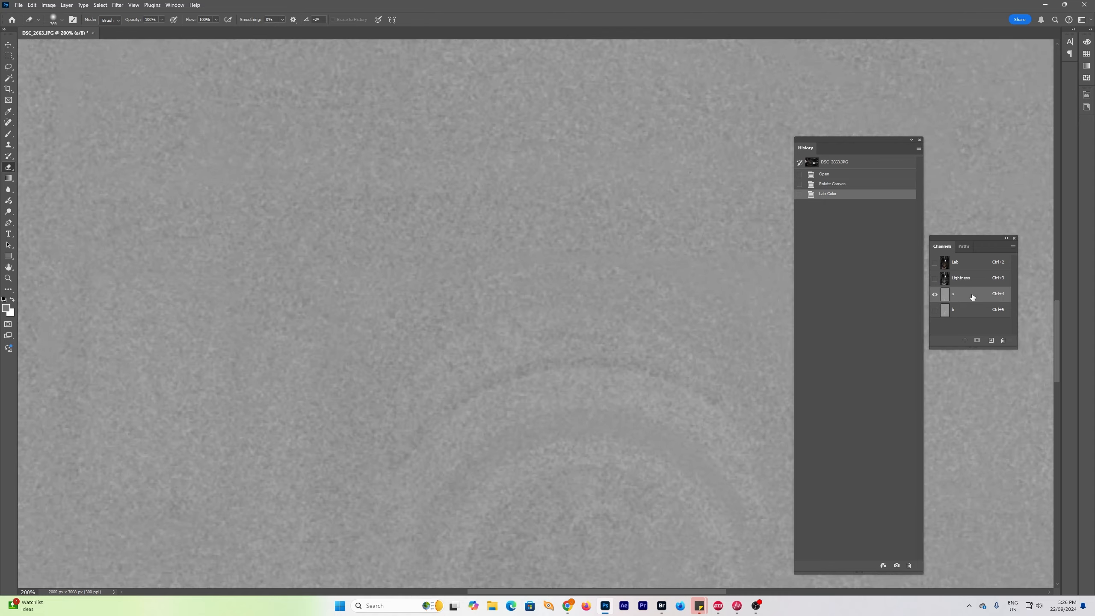
pyautogui.click(972, 313)
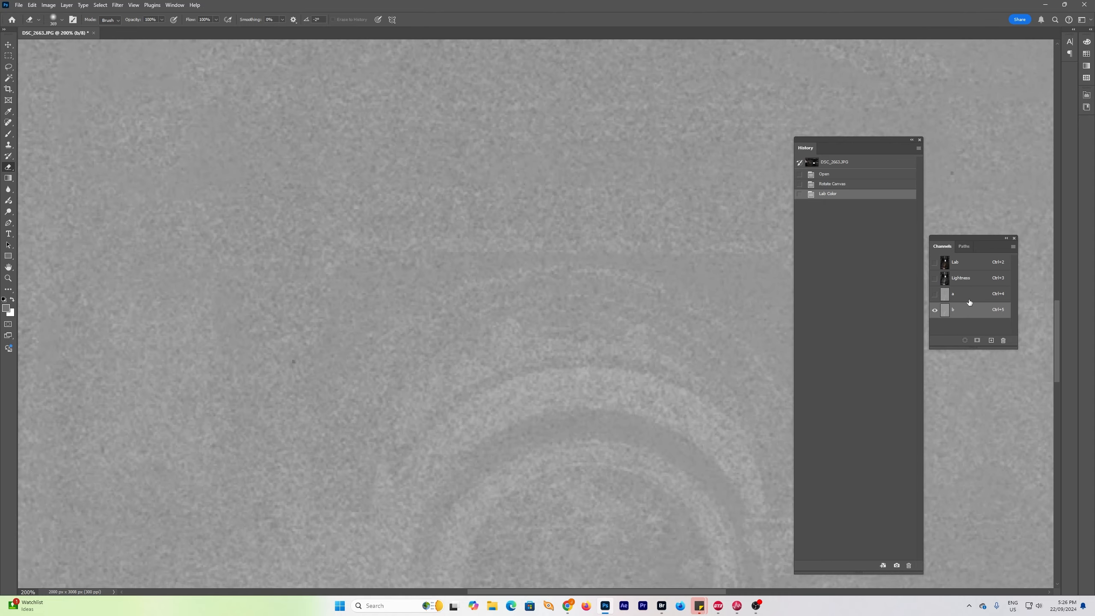
# Apply a Gaussian Blur with a radius of 4.8 pixels to the a channel
pyautogui.click(970, 298)
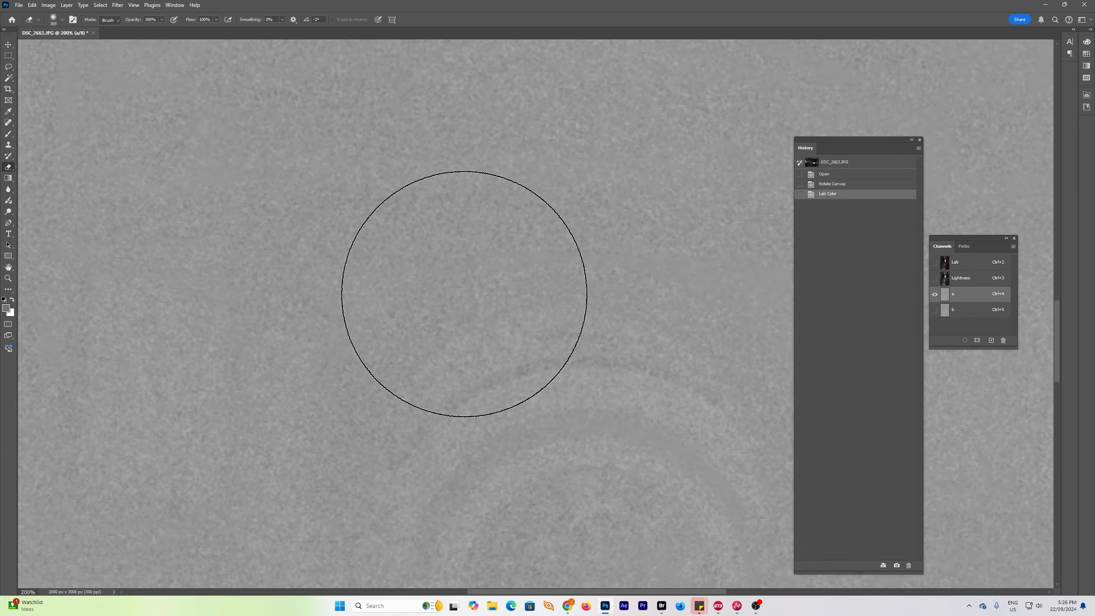
pyautogui.click(51, 5)
pyautogui.moveTo(117, 6)
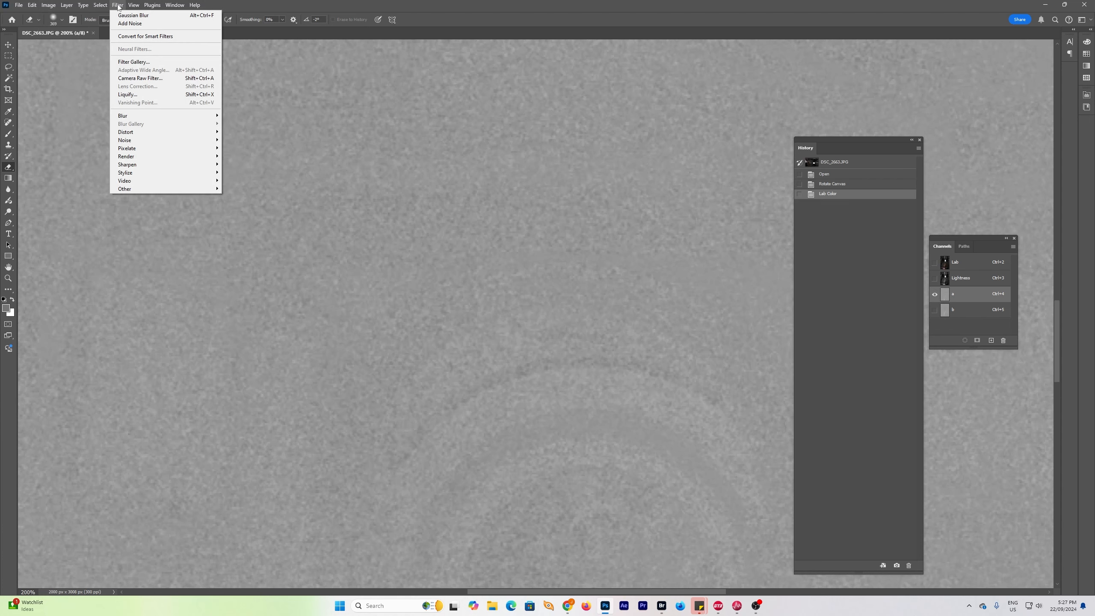
pyautogui.moveTo(149, 116)
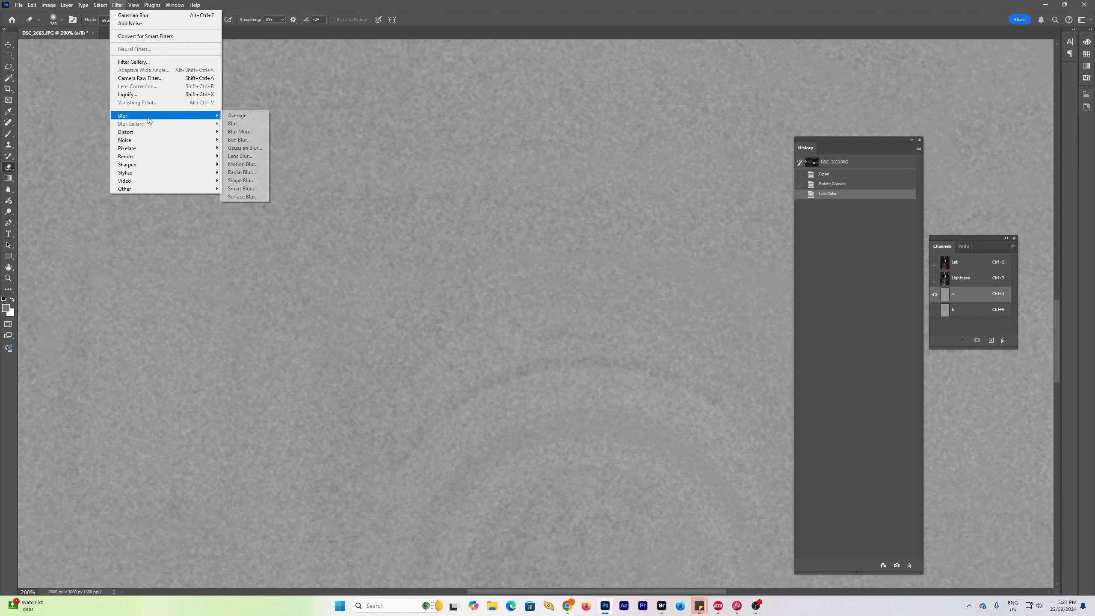
pyautogui.click(242, 149)
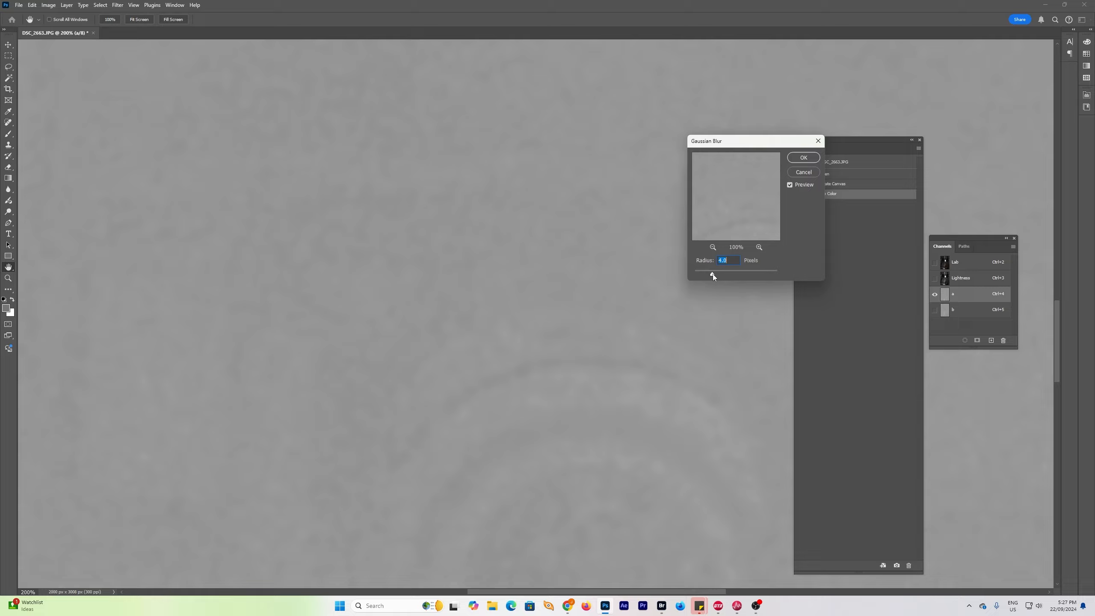
pyautogui.moveTo(712, 274); pyautogui.dragTo(715, 275)
pyautogui.click(813, 158)
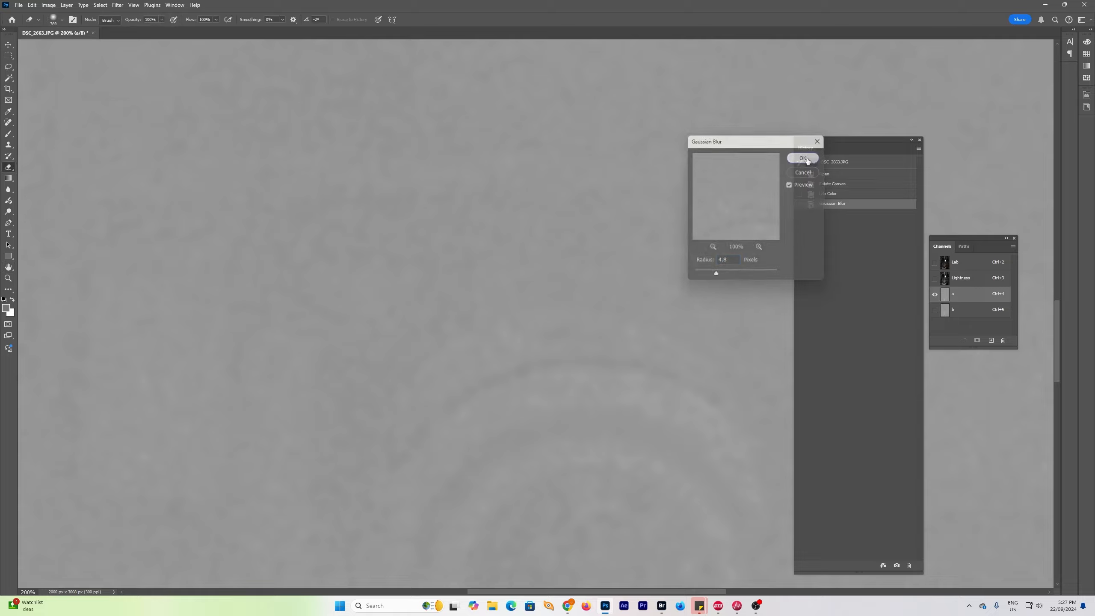
# Compare the full-color image before the Lab conversion with the state after the a channel's blur
pyautogui.click(967, 262)
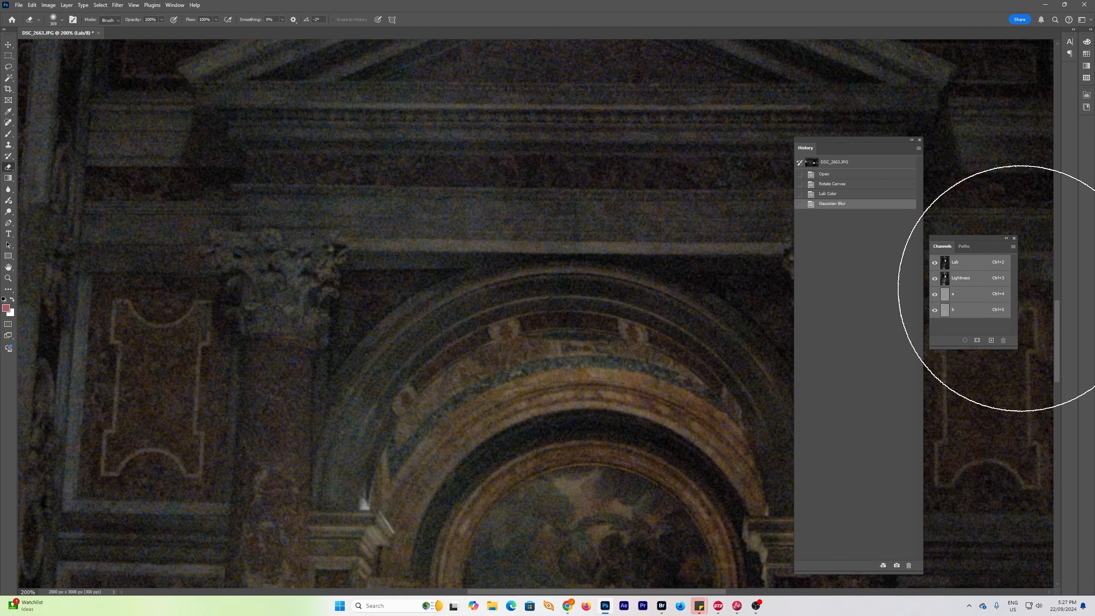
pyautogui.click(855, 184)
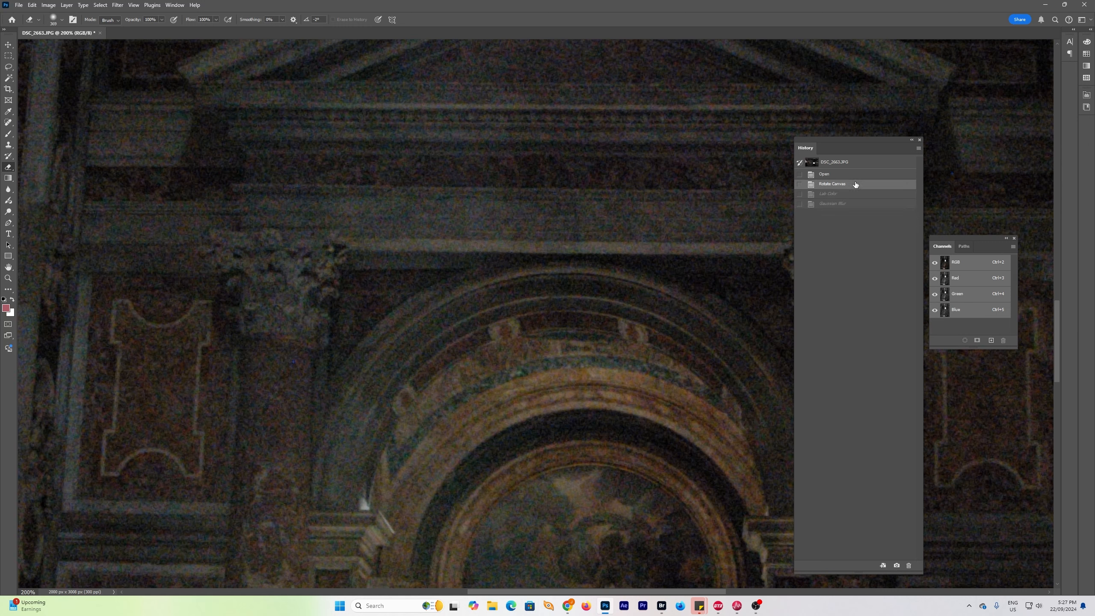
pyautogui.click(858, 205)
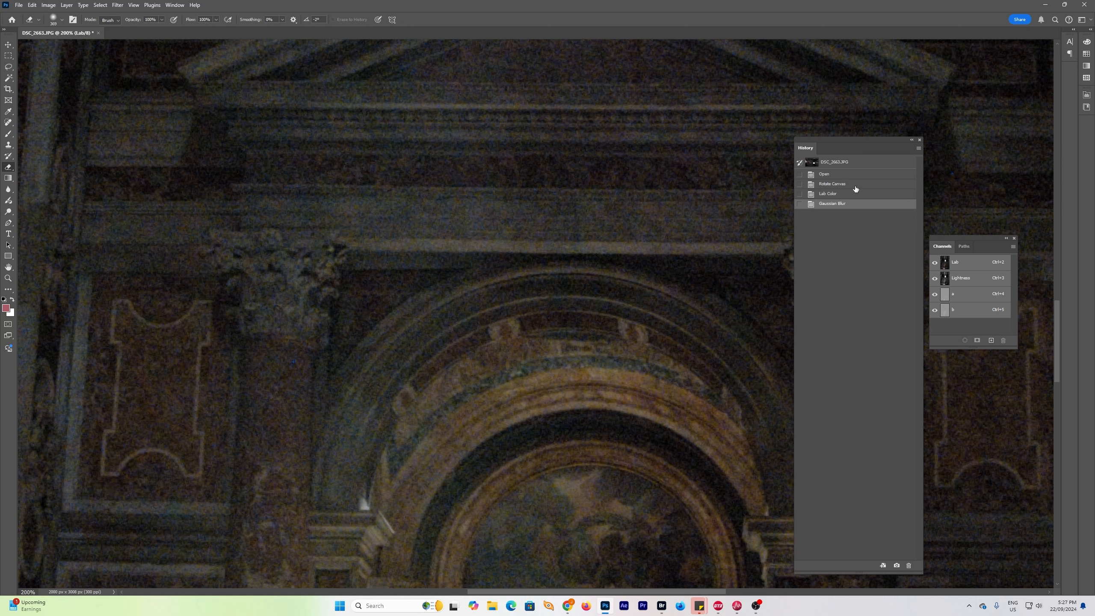
# Apply a Gaussian Blur with a radius of 4.8 pixels to the b channel
pyautogui.click(961, 310)
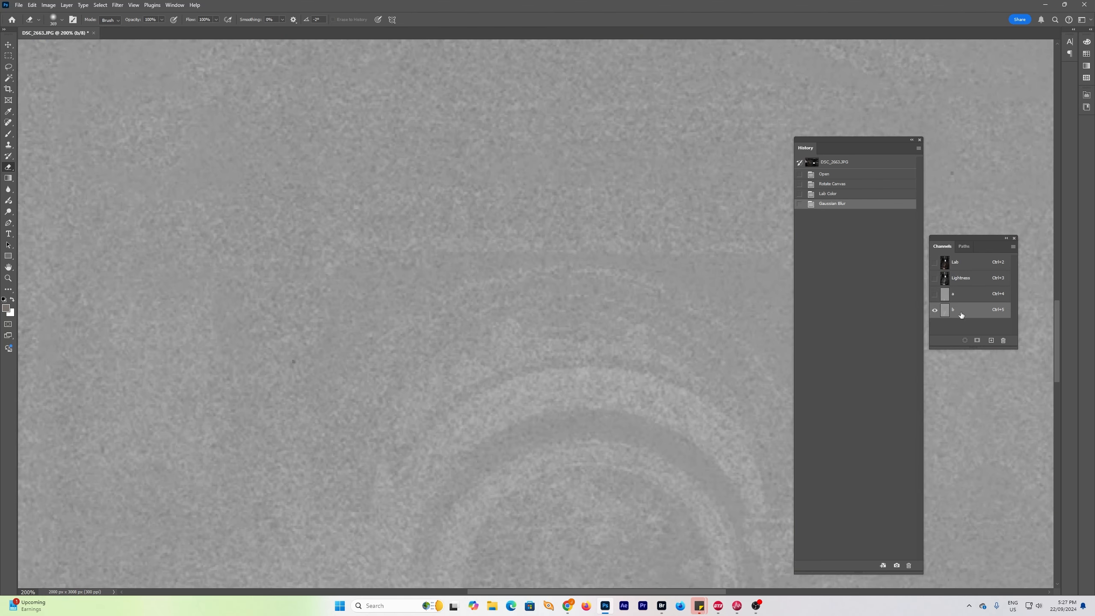
pyautogui.click(116, 6)
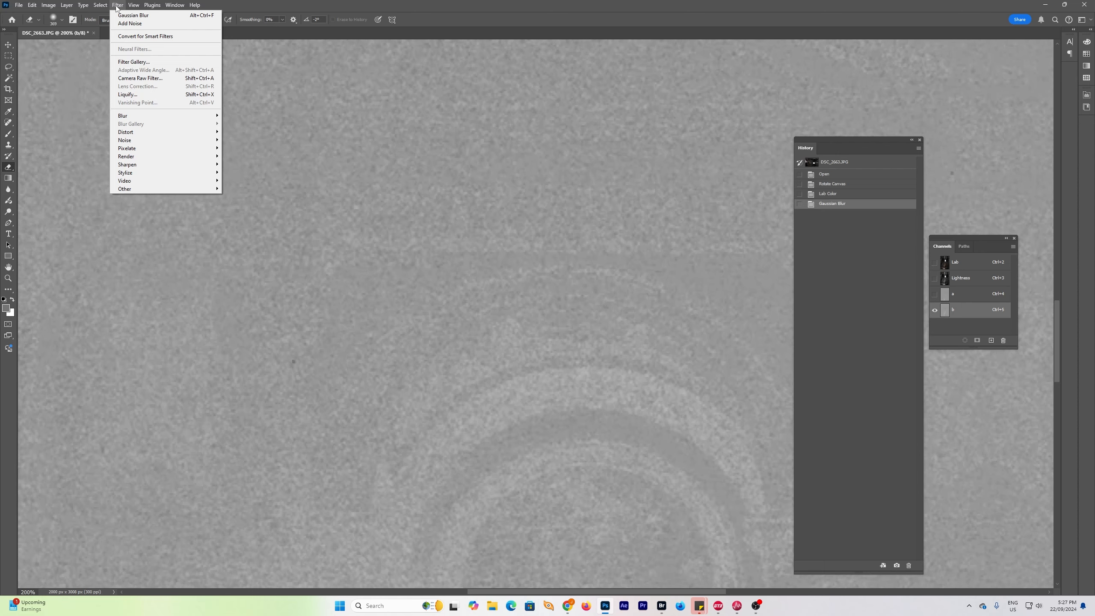
pyautogui.moveTo(173, 115)
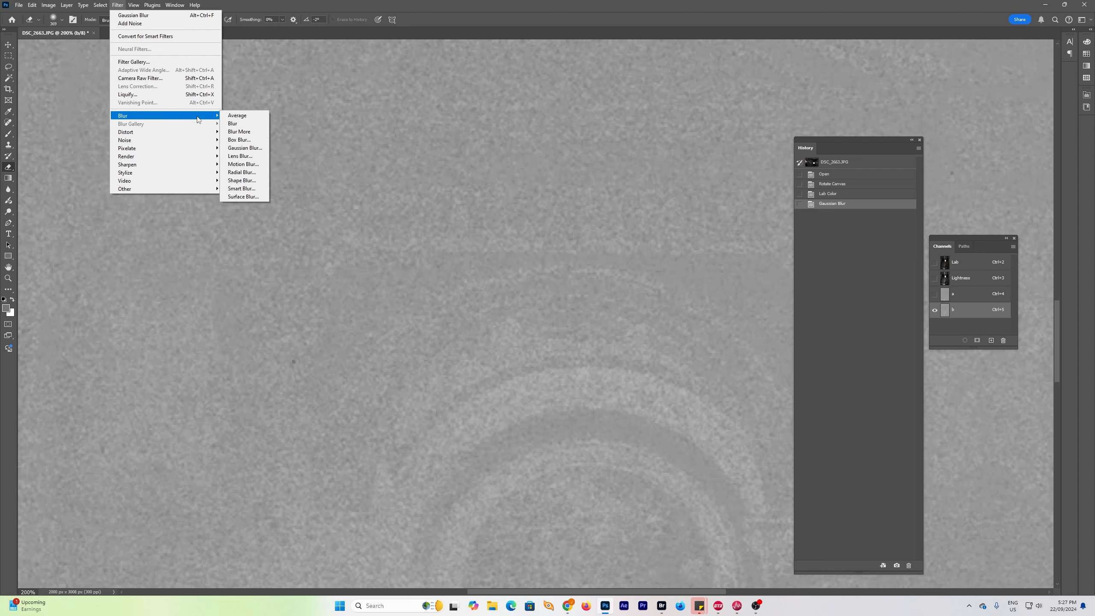
pyautogui.click(238, 149)
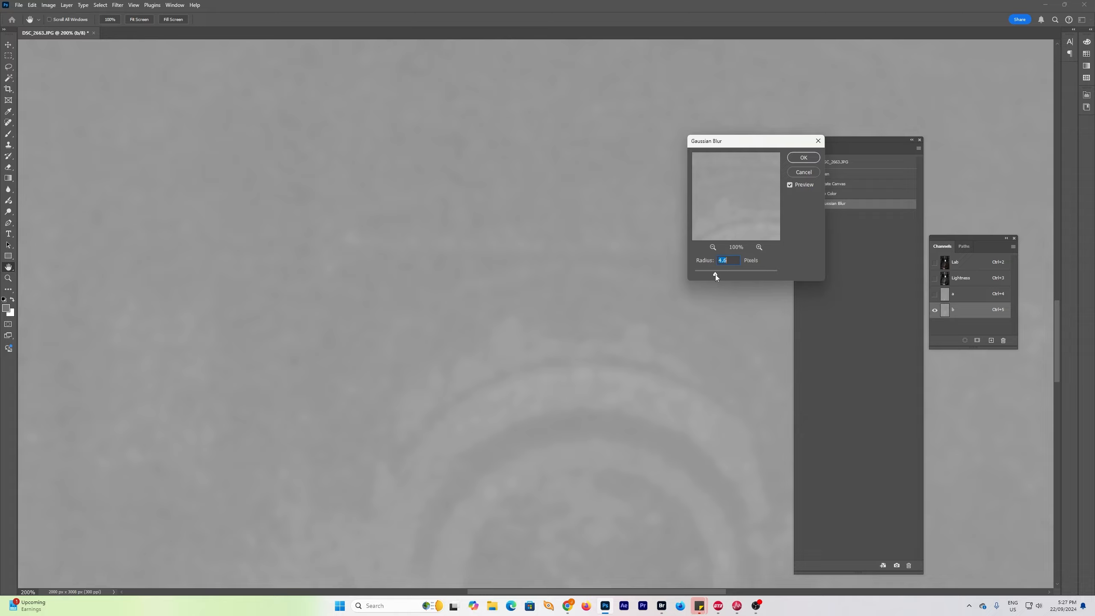
pyautogui.click(803, 161)
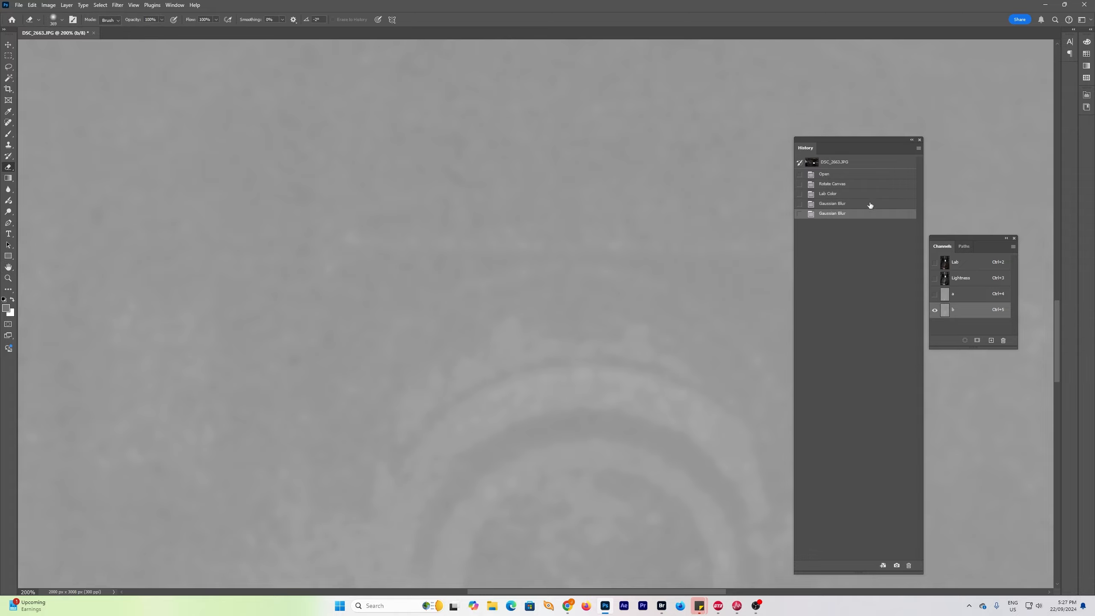
# Compare the full-color image with and without the b channel's blur, ending on the state without it
pyautogui.click(968, 267)
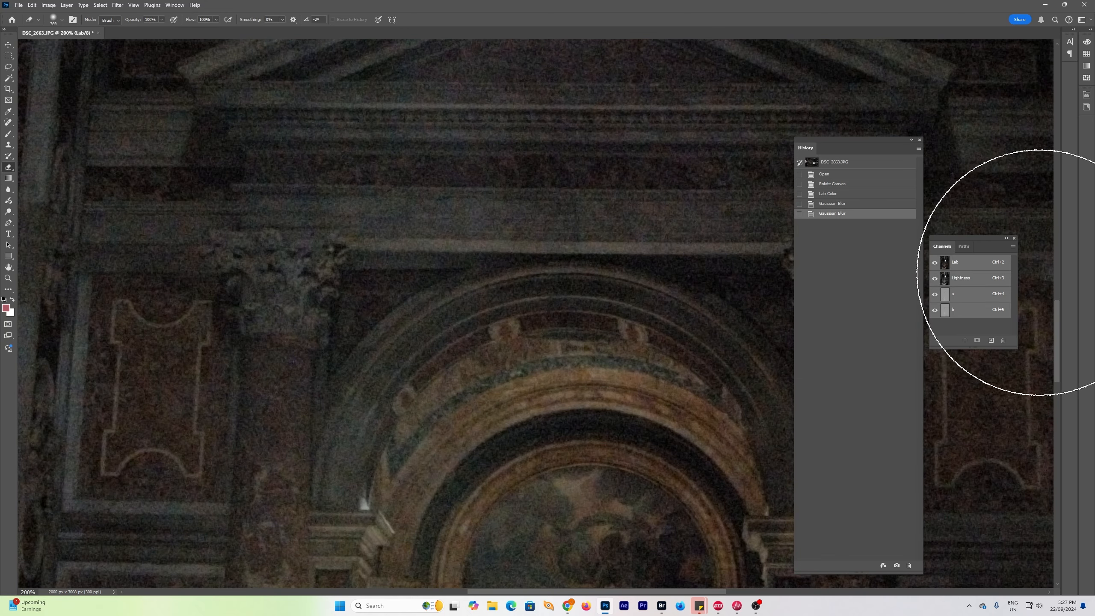
pyautogui.click(863, 204)
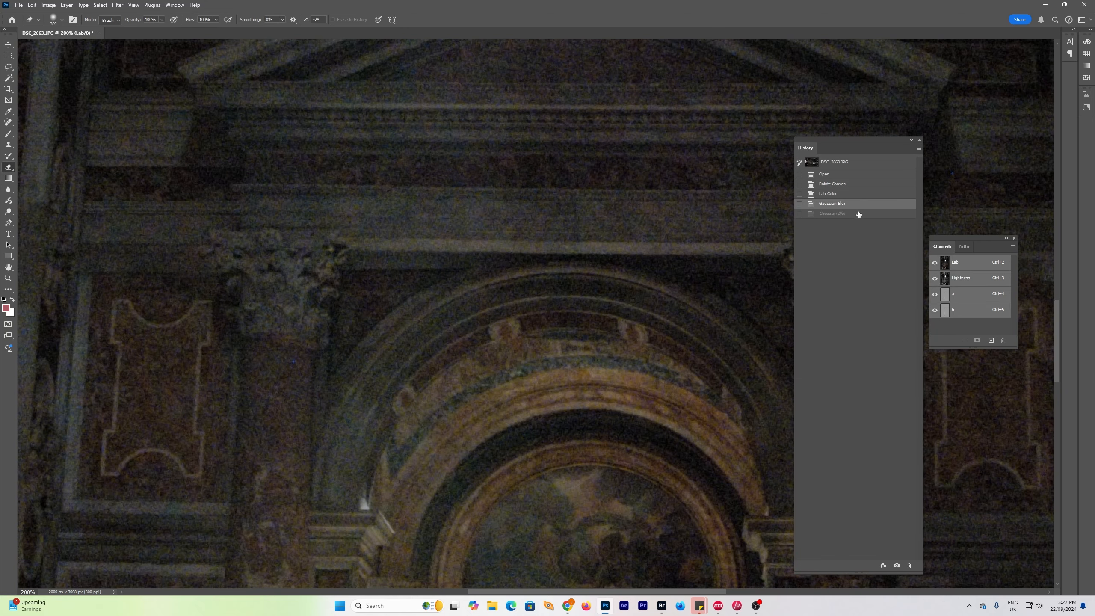
pyautogui.click(858, 215)
pyautogui.click(855, 205)
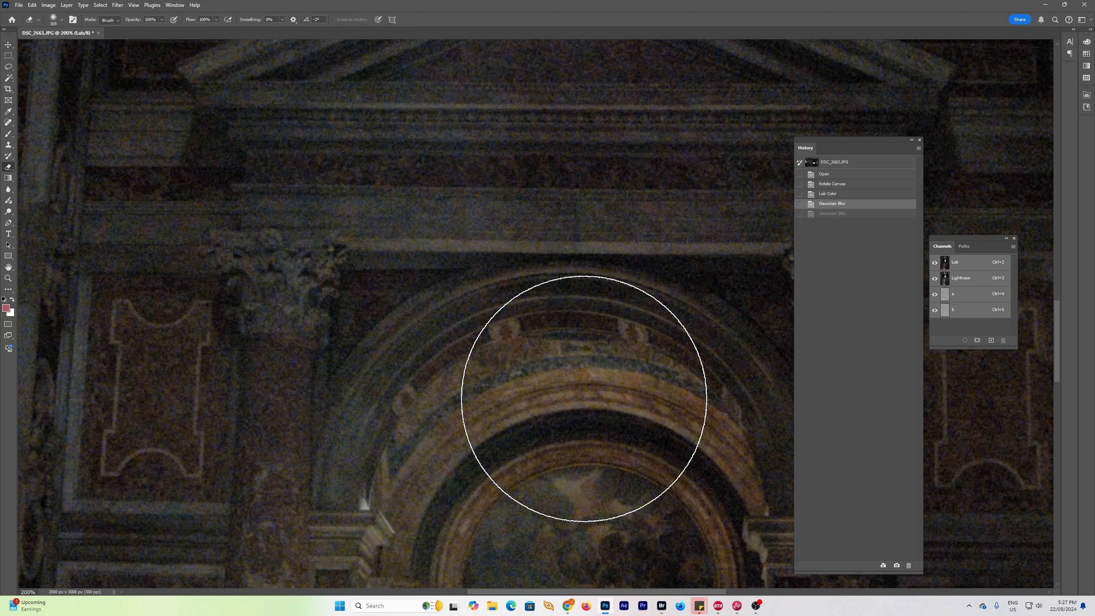
# Convert the image from Lab back to RGB Color mode
pyautogui.scroll(-5, 587, 395)
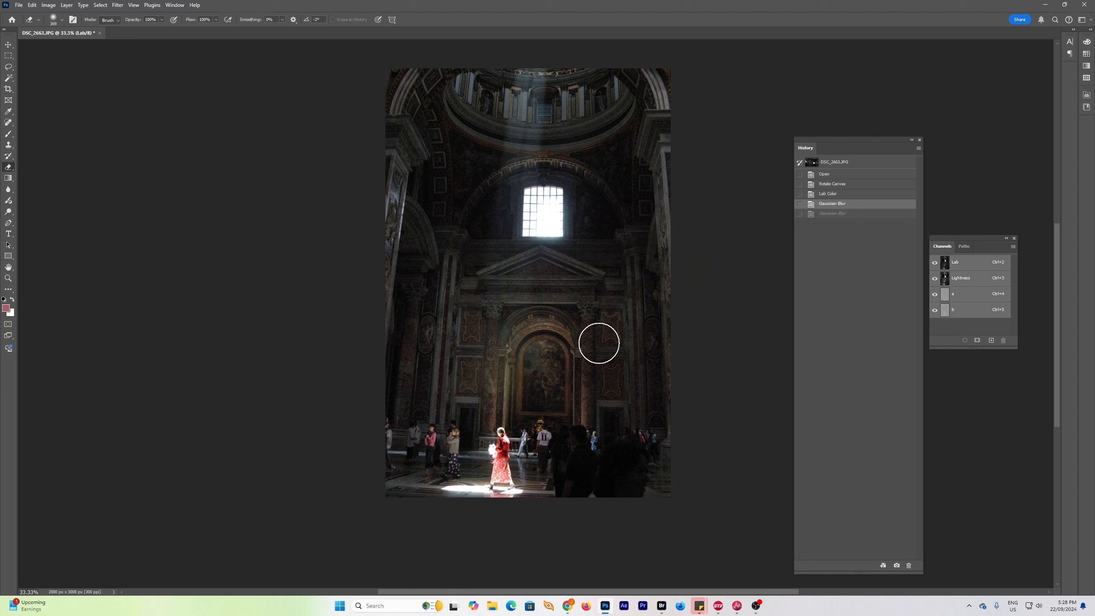
pyautogui.click(48, 5)
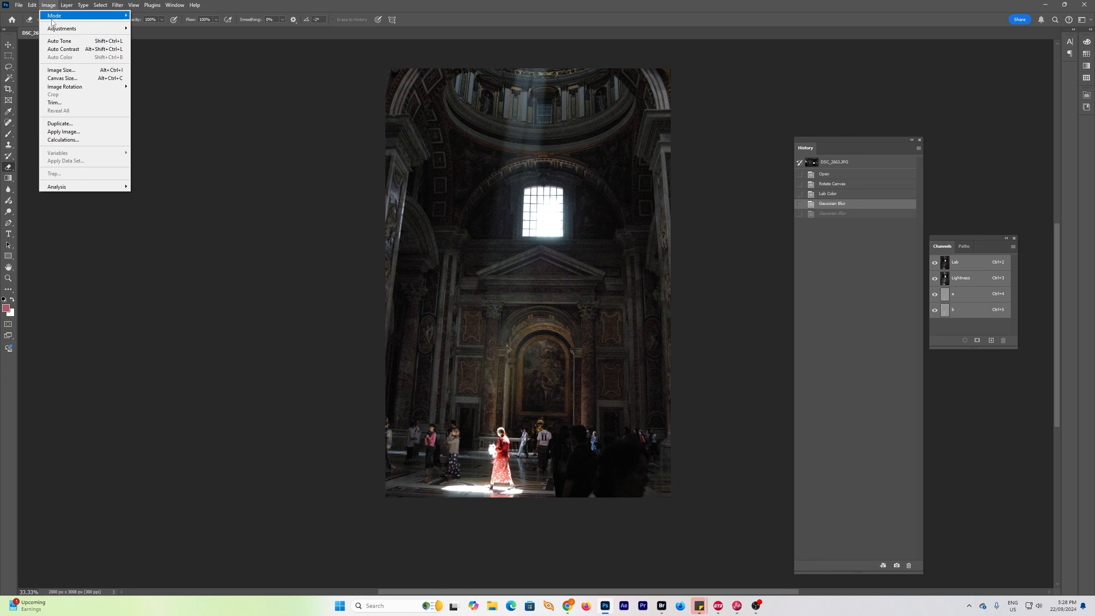
pyautogui.moveTo(71, 87)
pyautogui.moveTo(122, 16)
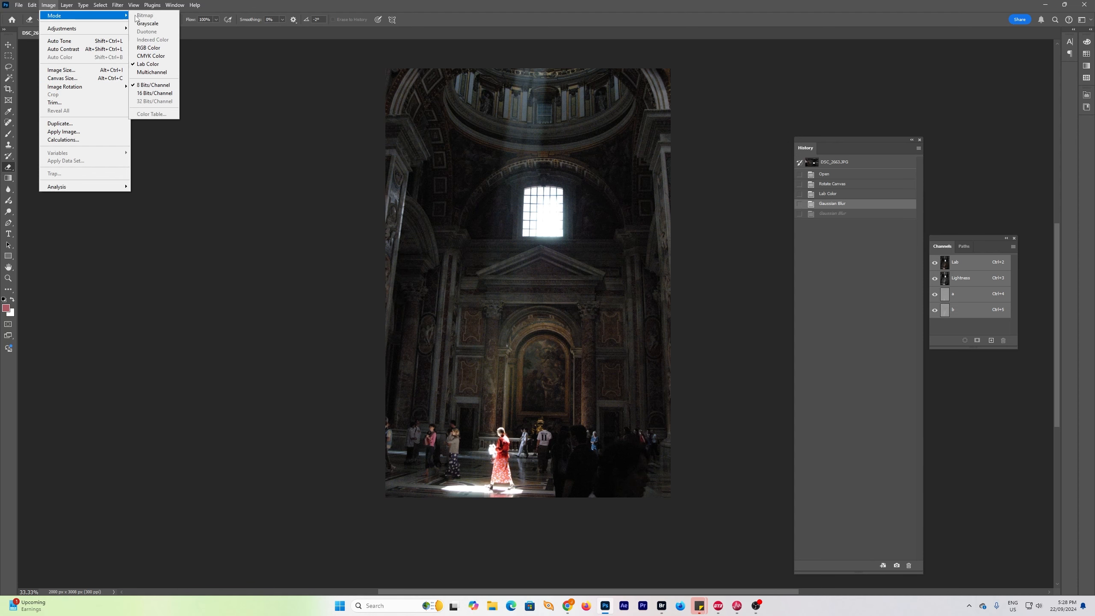
pyautogui.click(151, 48)
# Raise the photo's color saturation slightly with a Hue/Saturation adjustment
pyautogui.click(51, 7)
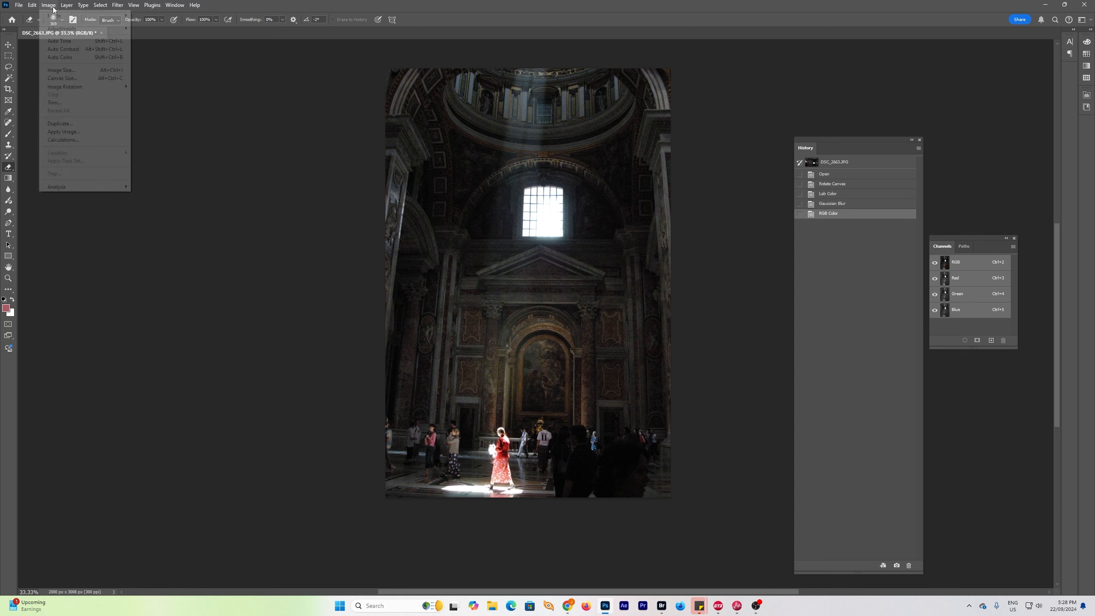
pyautogui.moveTo(78, 30)
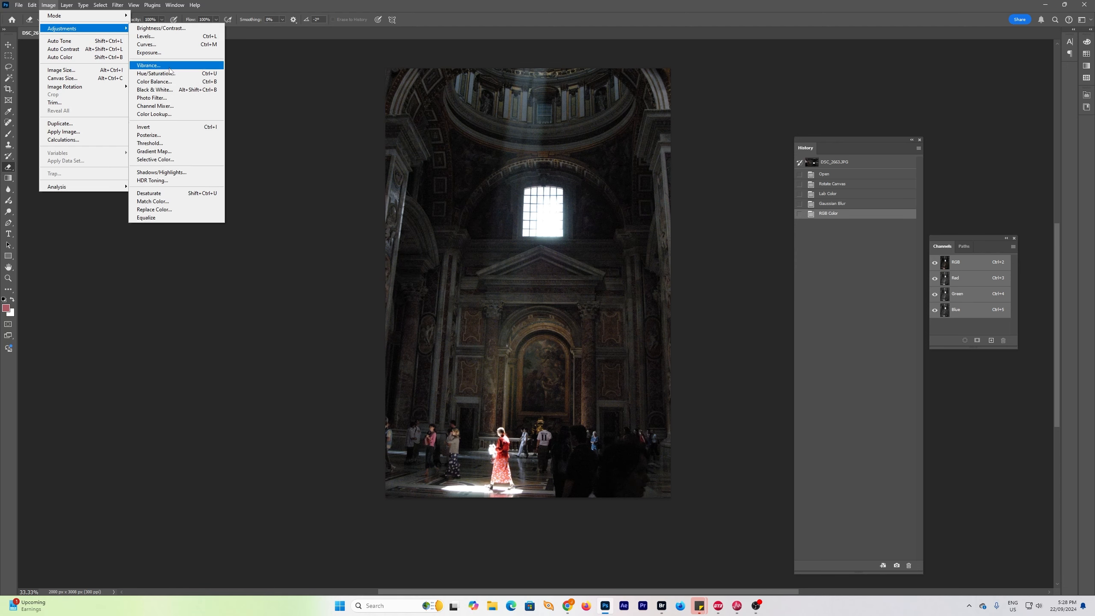
pyautogui.click(215, 74)
pyautogui.moveTo(718, 160); pyautogui.dragTo(724, 163)
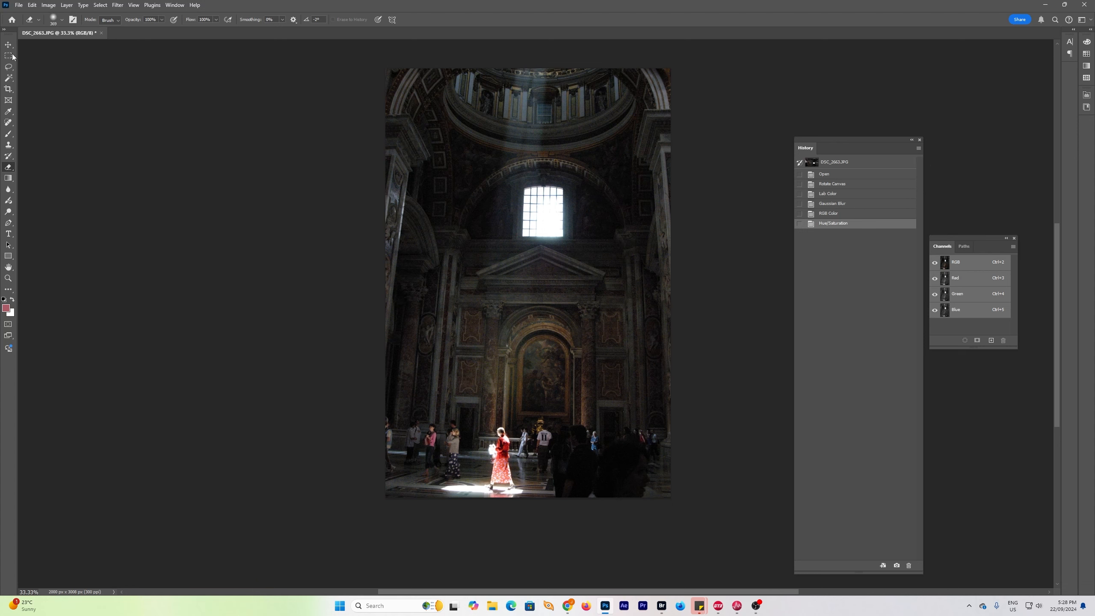
# Straighten the photo with the Crop tool by rotating it slightly counterclockwise, and extend the crop a little past the image's lower edge
pyautogui.click(8, 89)
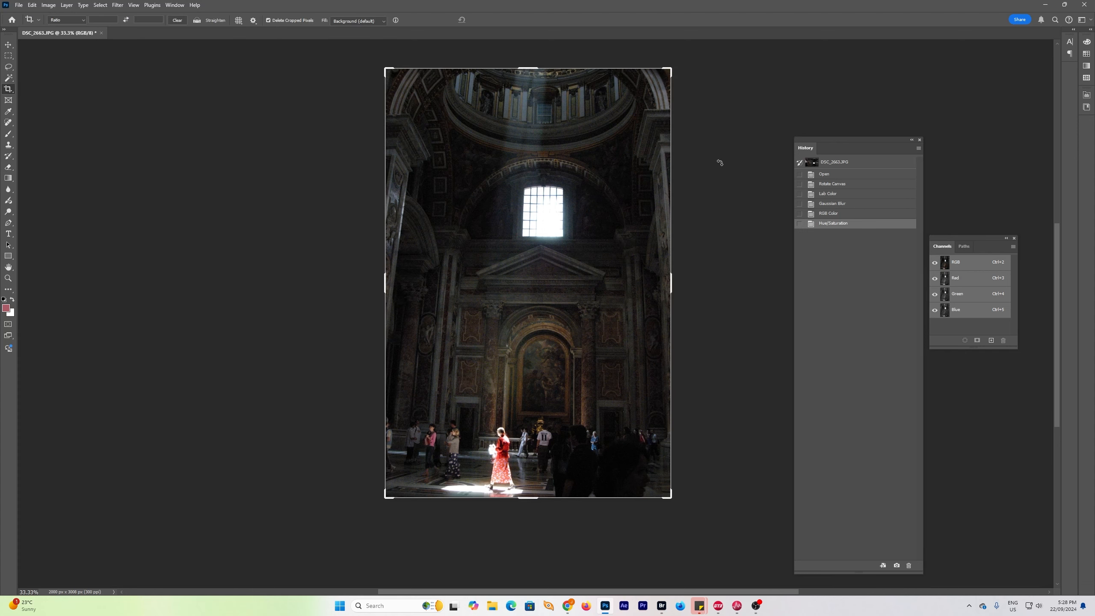
pyautogui.moveTo(735, 125); pyautogui.dragTo(738, 112)
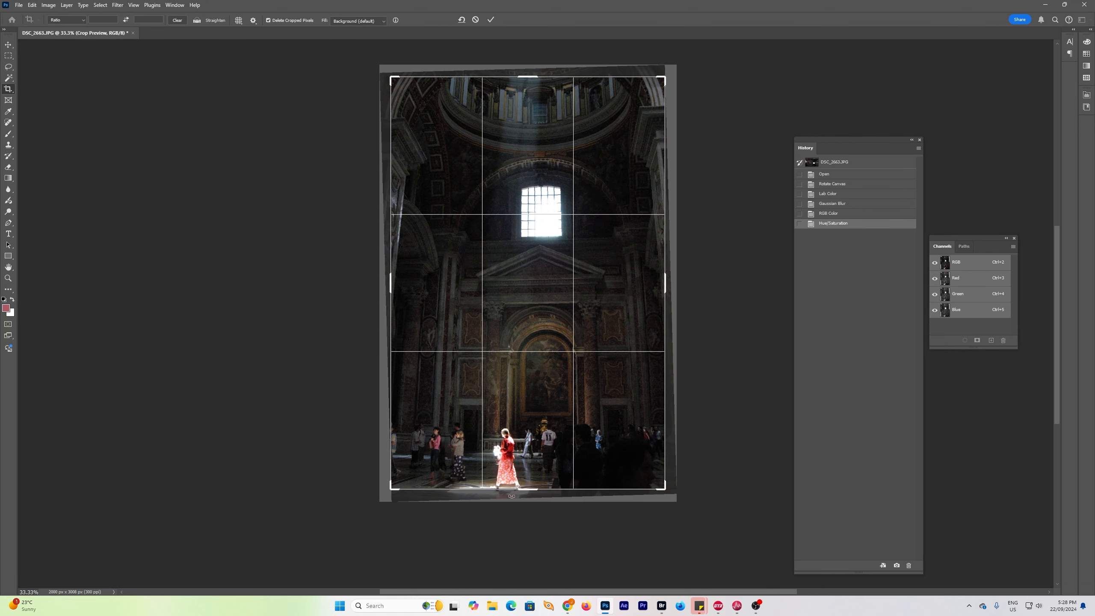
pyautogui.moveTo(524, 487); pyautogui.dragTo(526, 494)
pyautogui.press('Return')
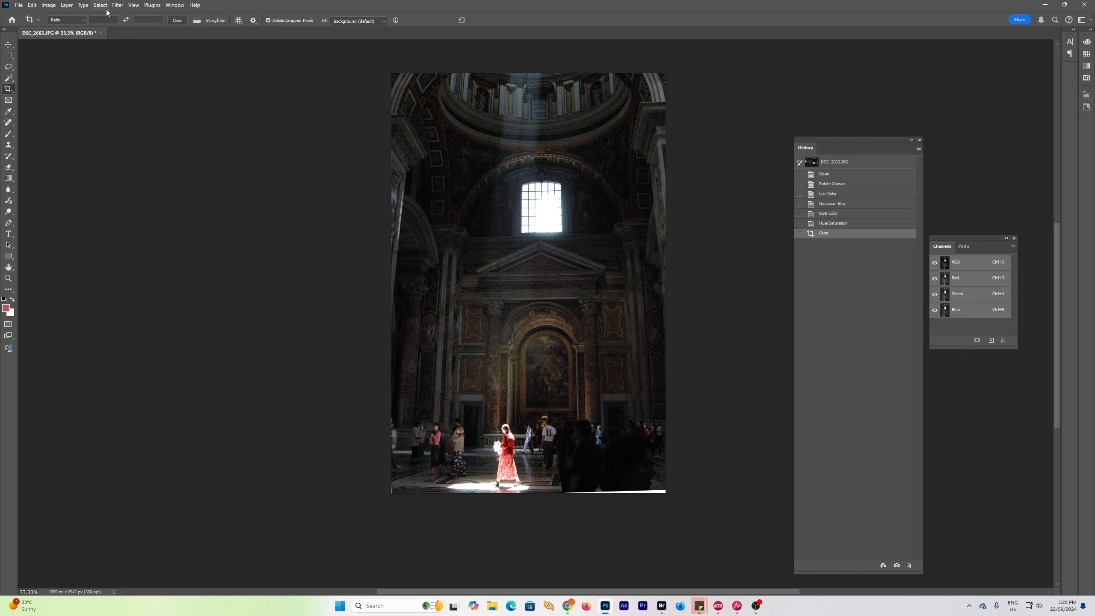
# Duplicate the Background layer as Background copy
pyautogui.click(67, 5)
pyautogui.click(86, 40)
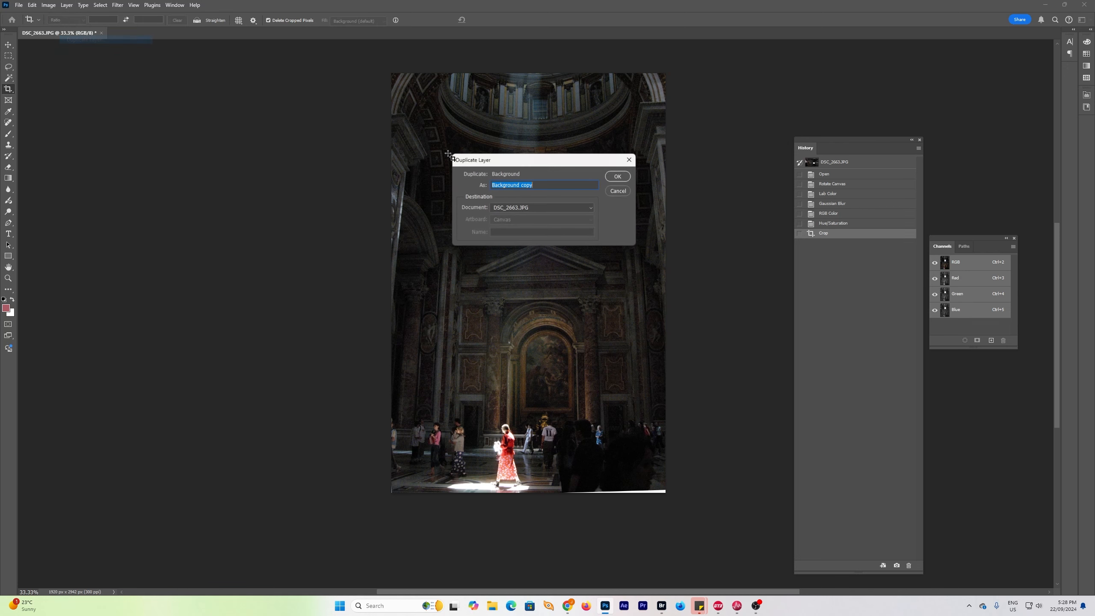
pyautogui.click(625, 176)
# Select a full-width strip of floor along the photo's lower edge, stretch it downward to about 110.6% height over the white sliver, and deselect
pyautogui.click(8, 56)
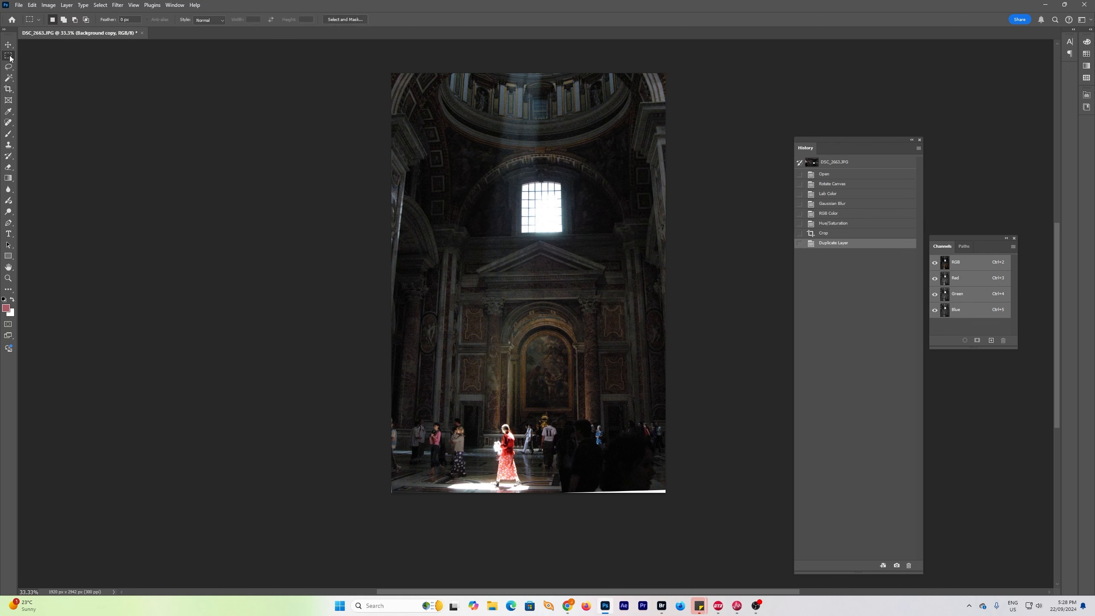
pyautogui.moveTo(391, 457); pyautogui.dragTo(732, 517)
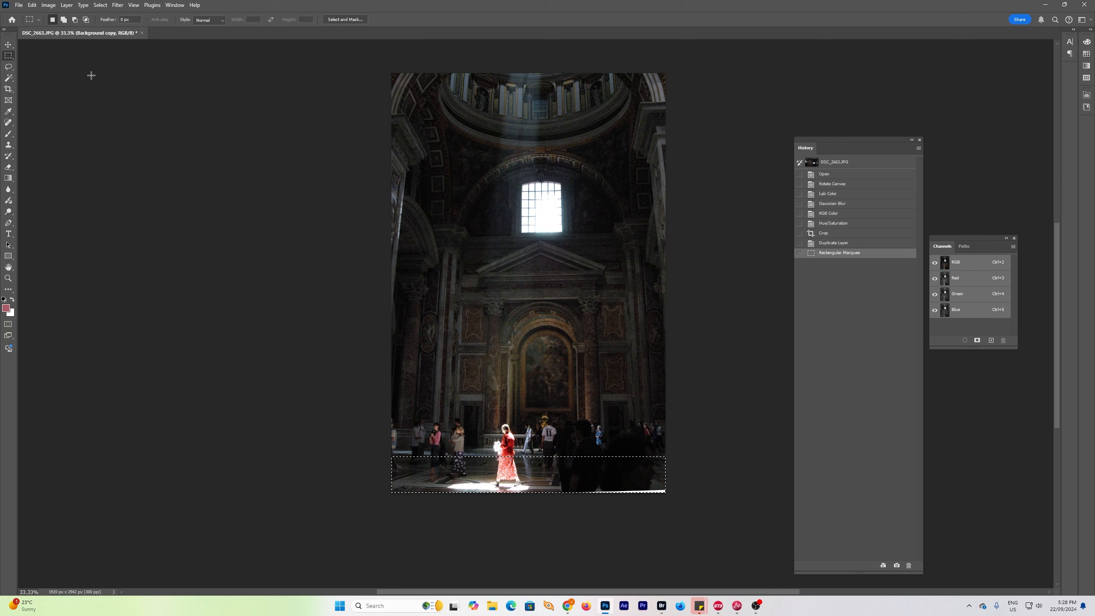
pyautogui.click(32, 4)
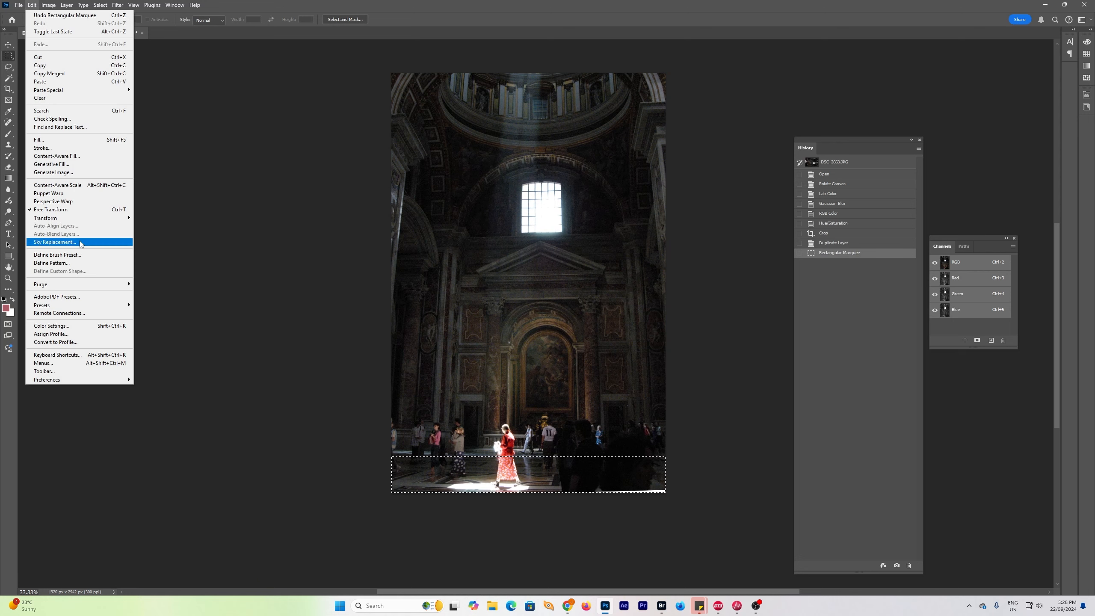
pyautogui.click(74, 211)
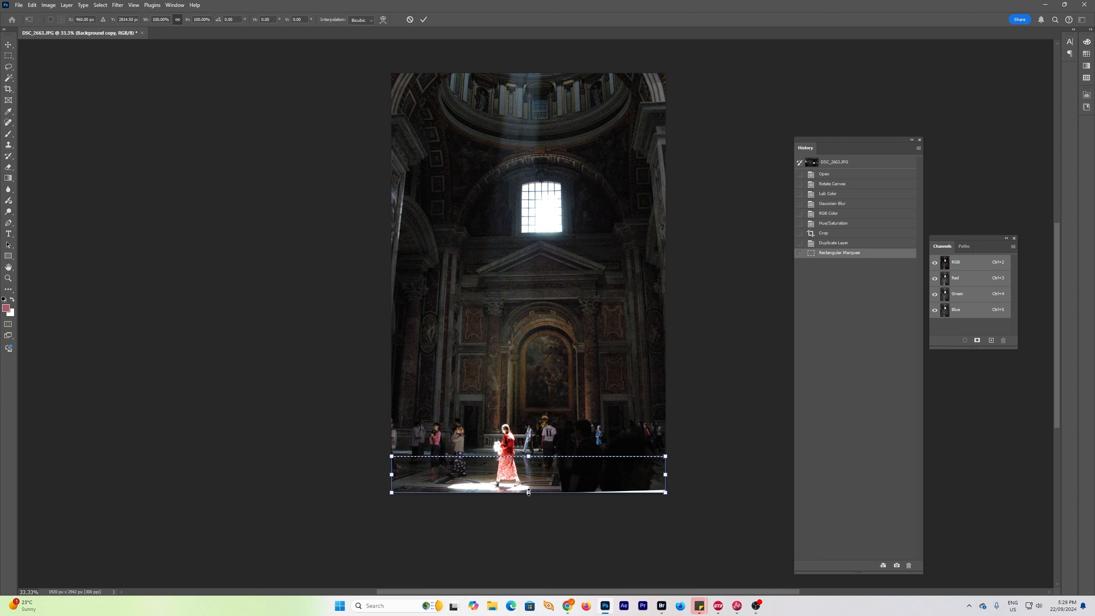
pyautogui.moveTo(529, 492); pyautogui.dragTo(530, 497)
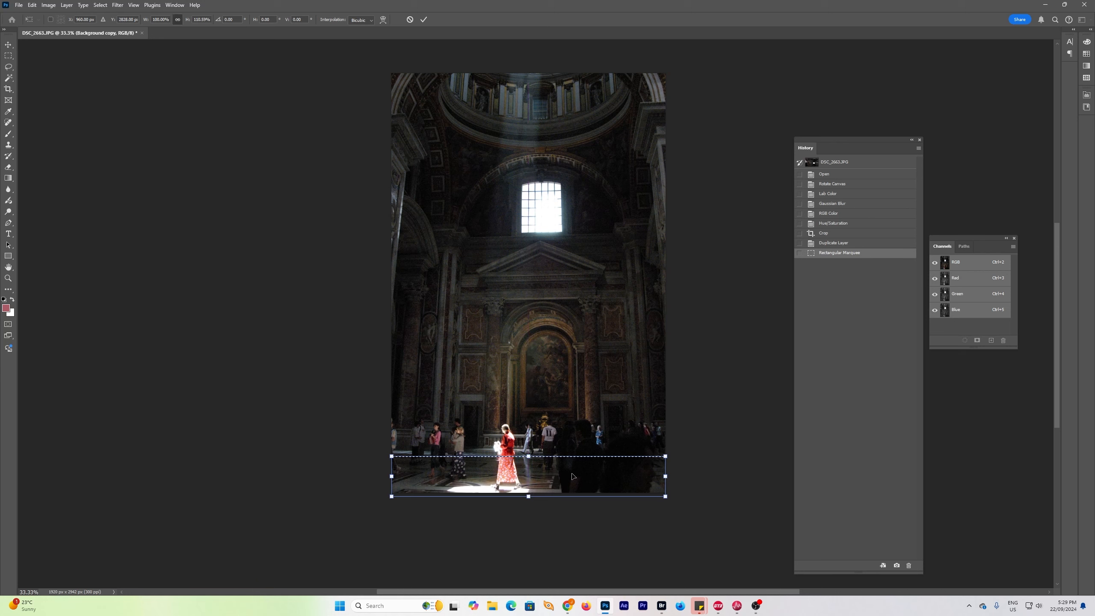
pyautogui.press('Return')
pyautogui.hotkey('ctrl', 'd')
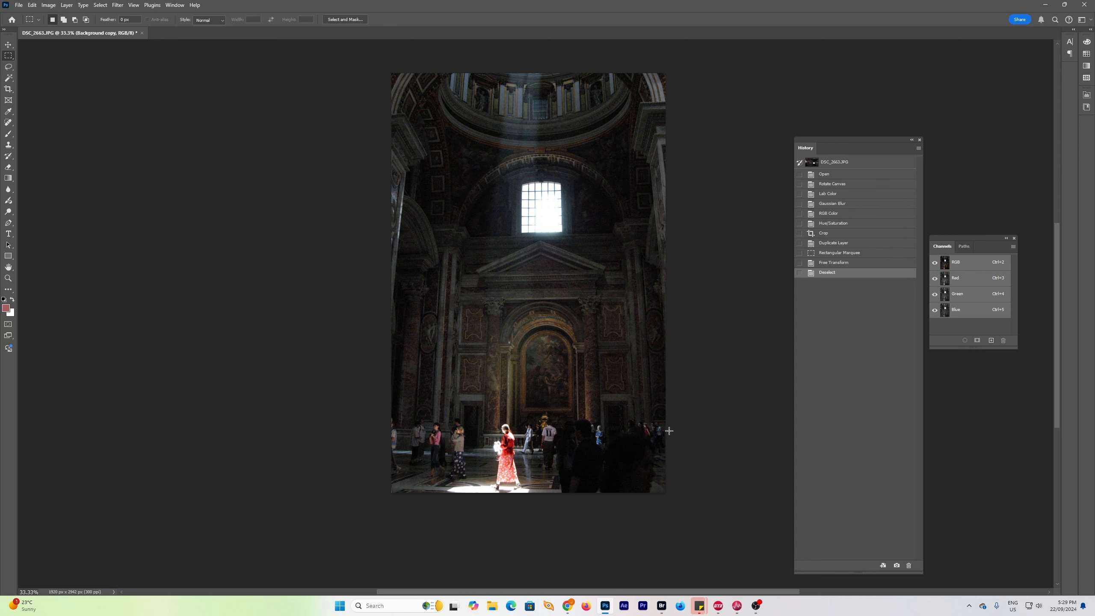
# Examine the remaining noise around the painted arch at 100% magnification and the whole scene at 50%
pyautogui.hotkey('ctrl', '+')
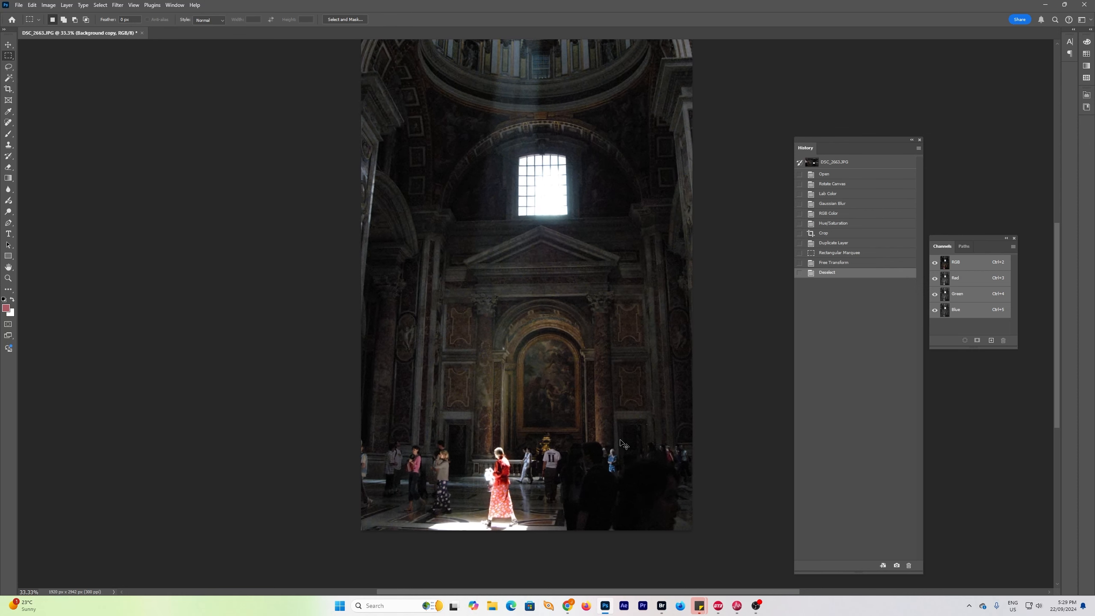
pyautogui.hotkey('ctrl', '+')
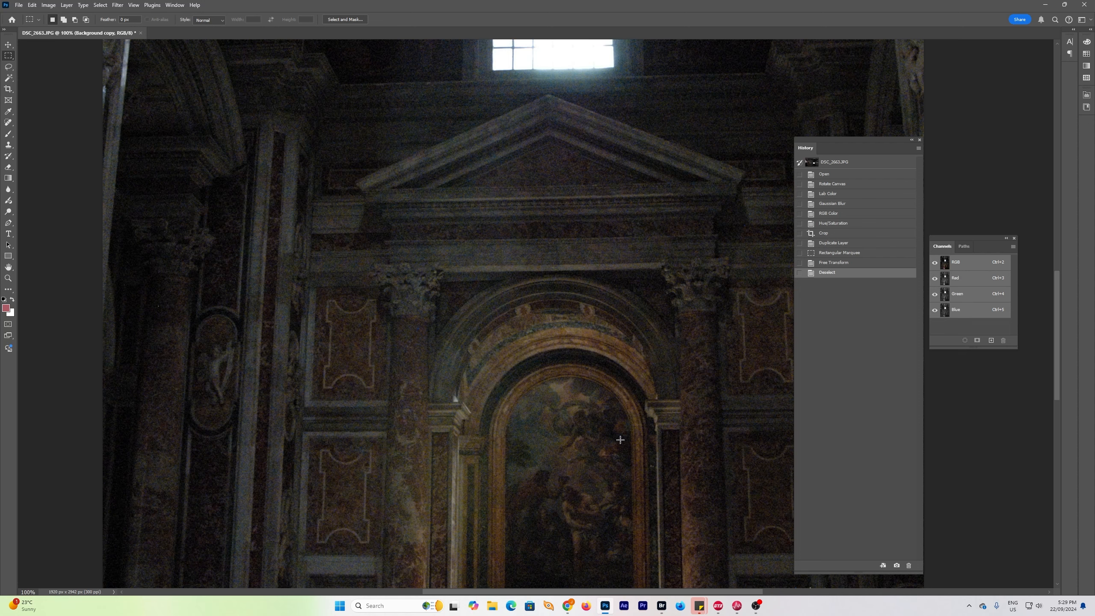
pyautogui.hotkey('ctrl', '-')
pyautogui.hotkey('ctrl', '-')
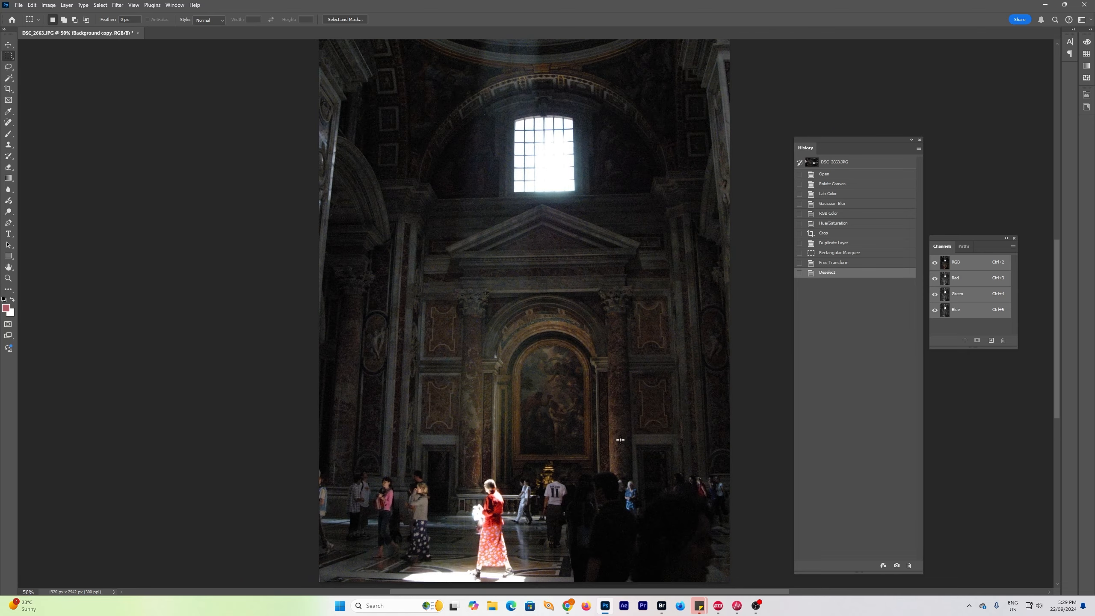